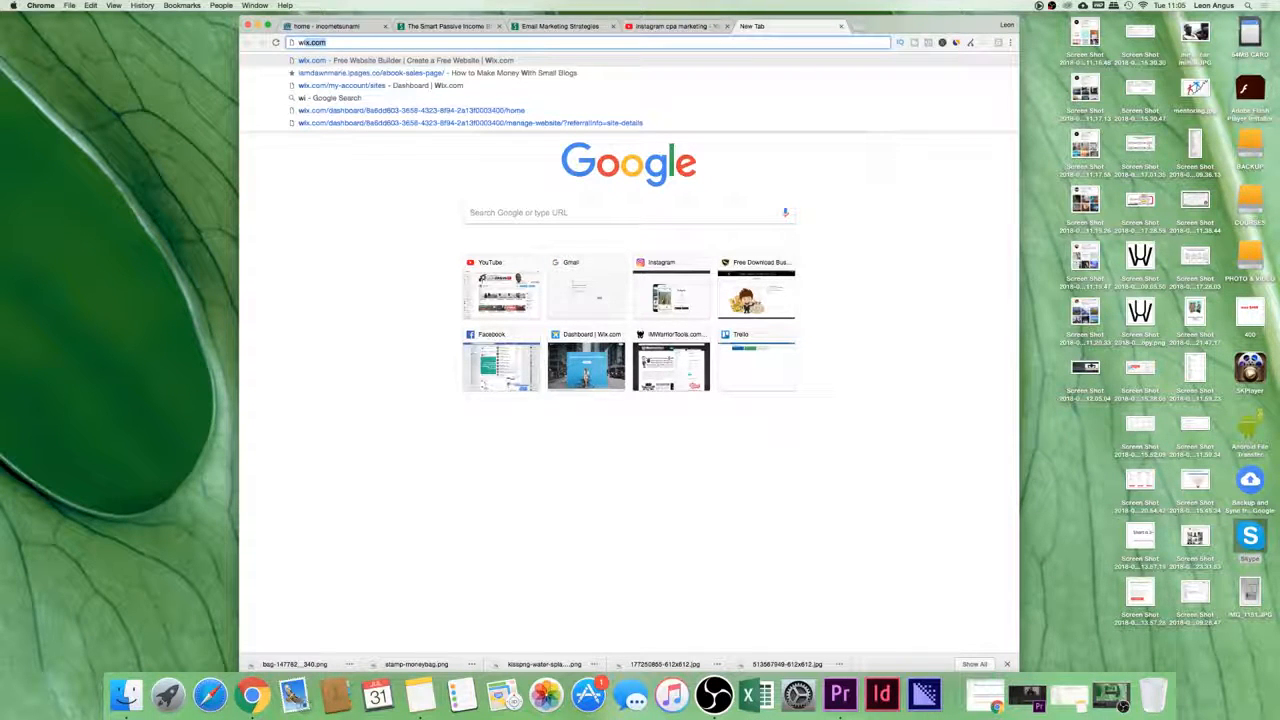
Load the Wix dashboard, go to Manage & Edit Site and launch LeonAngus.com in the editor
{"action": "key", "text": "Down"}
{"action": "key", "text": "Down"}
{"action": "key", "text": "Down"}
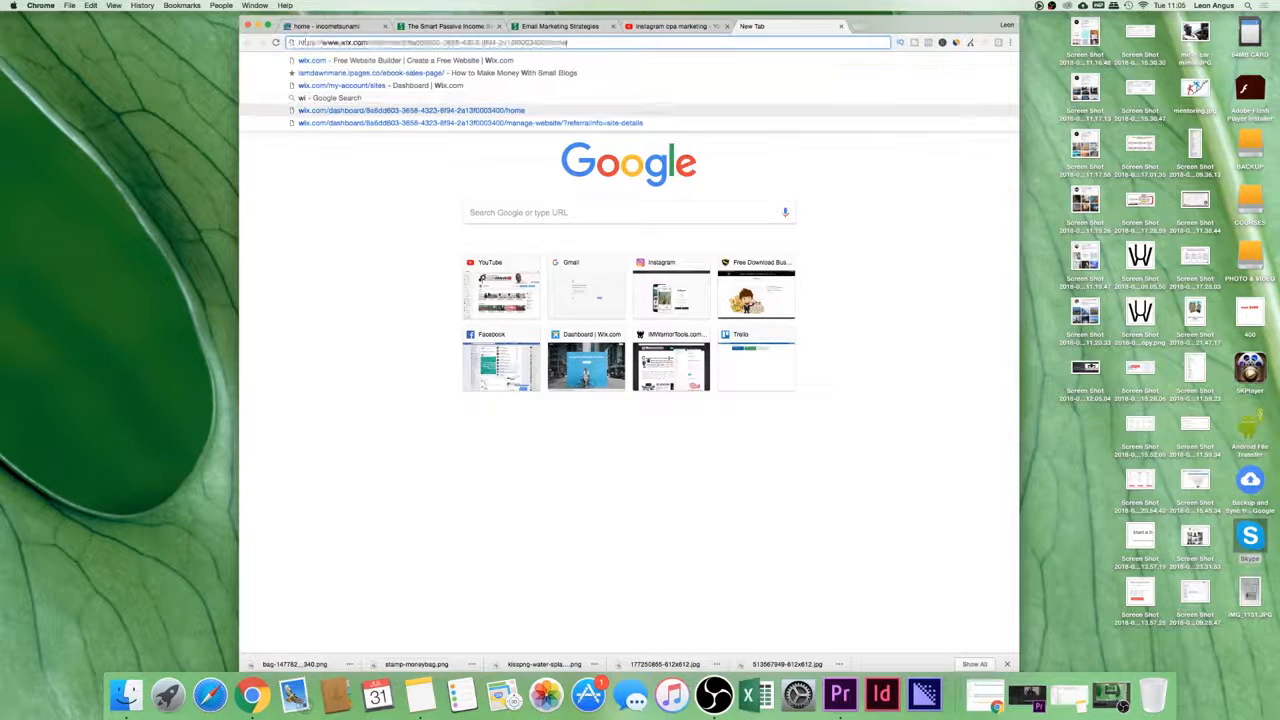
{"action": "key", "text": "Return"}
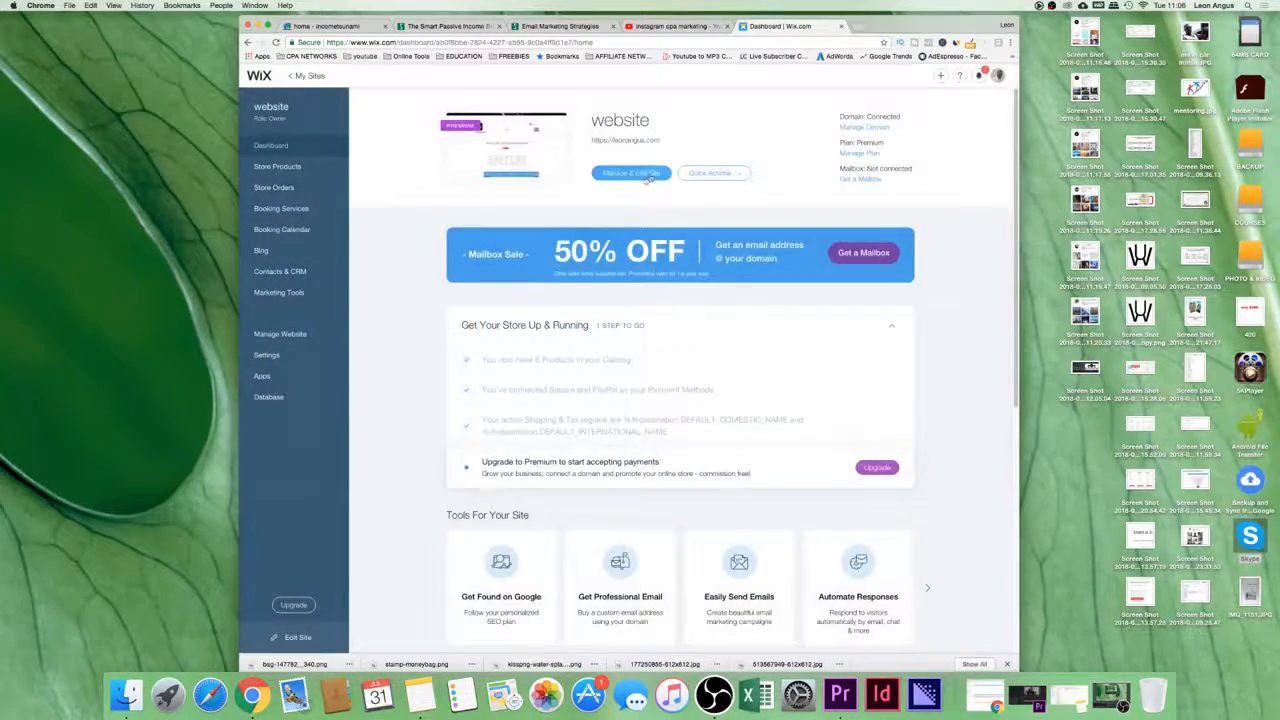
{"action": "left_click", "coordinate": [648, 177]}
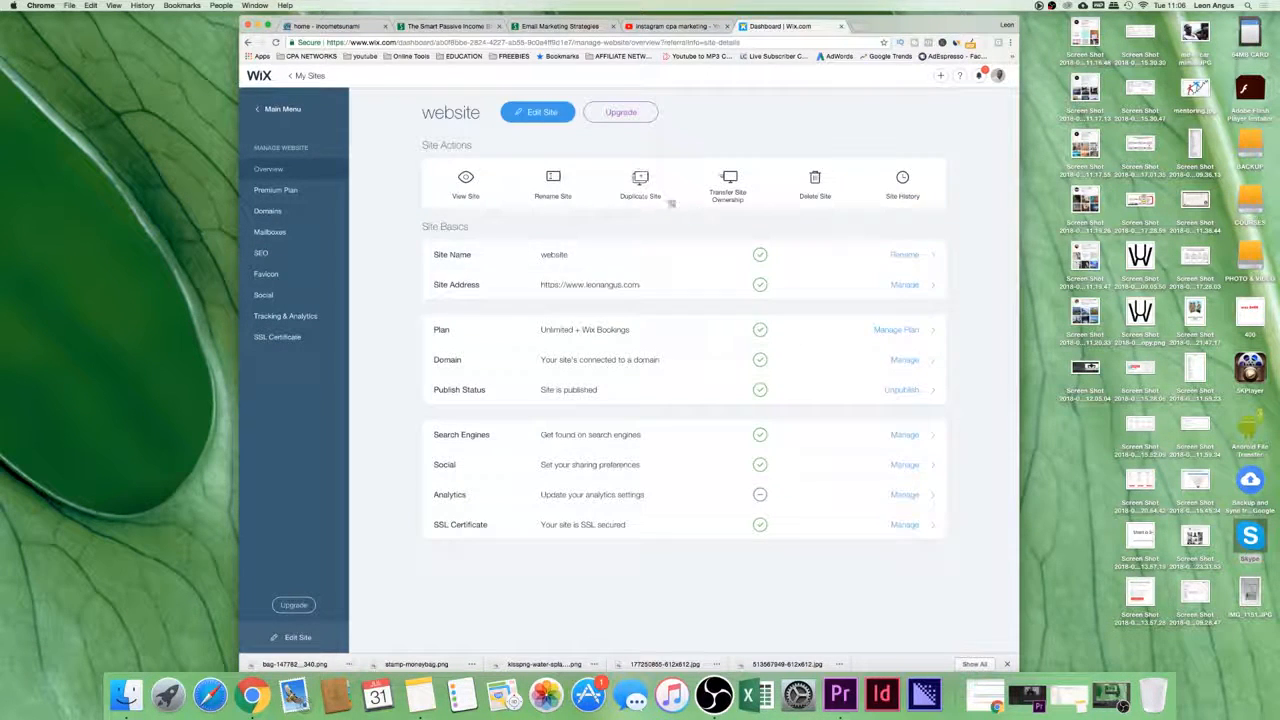
{"action": "left_click", "coordinate": [540, 113]}
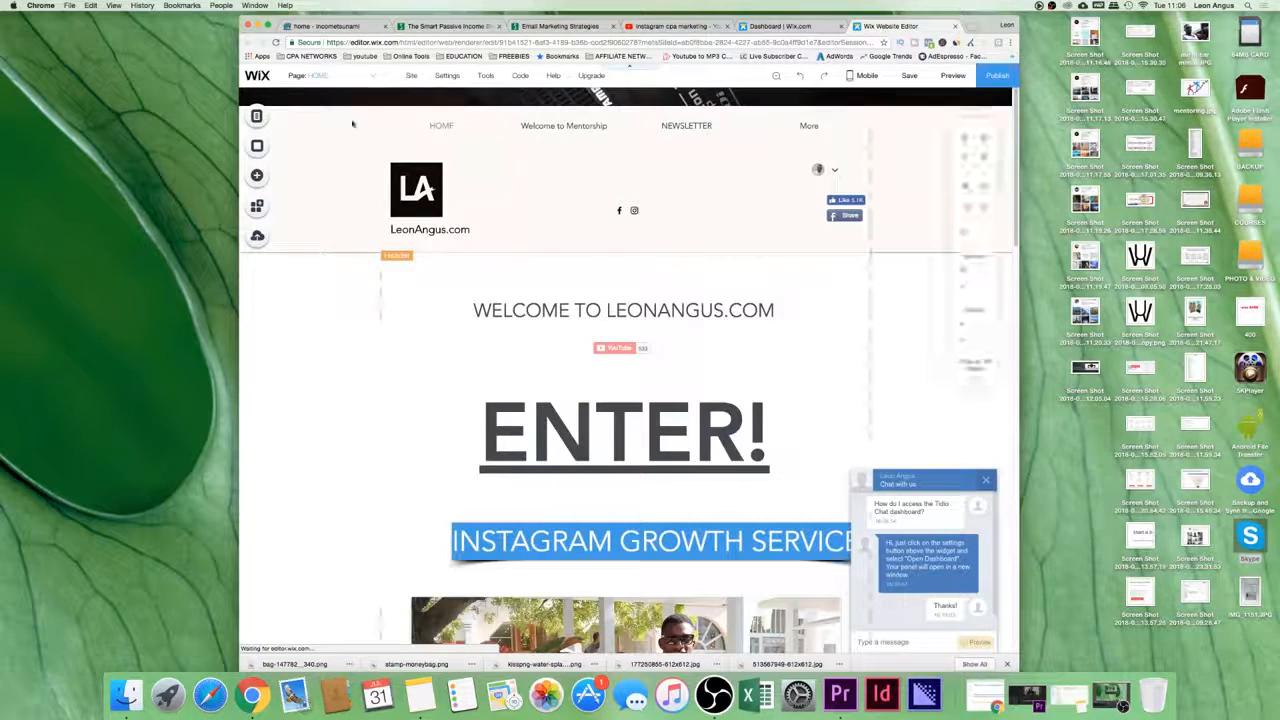
From Manage Pages, add a new page named 'test page' to the site
{"action": "left_click", "coordinate": [330, 76]}
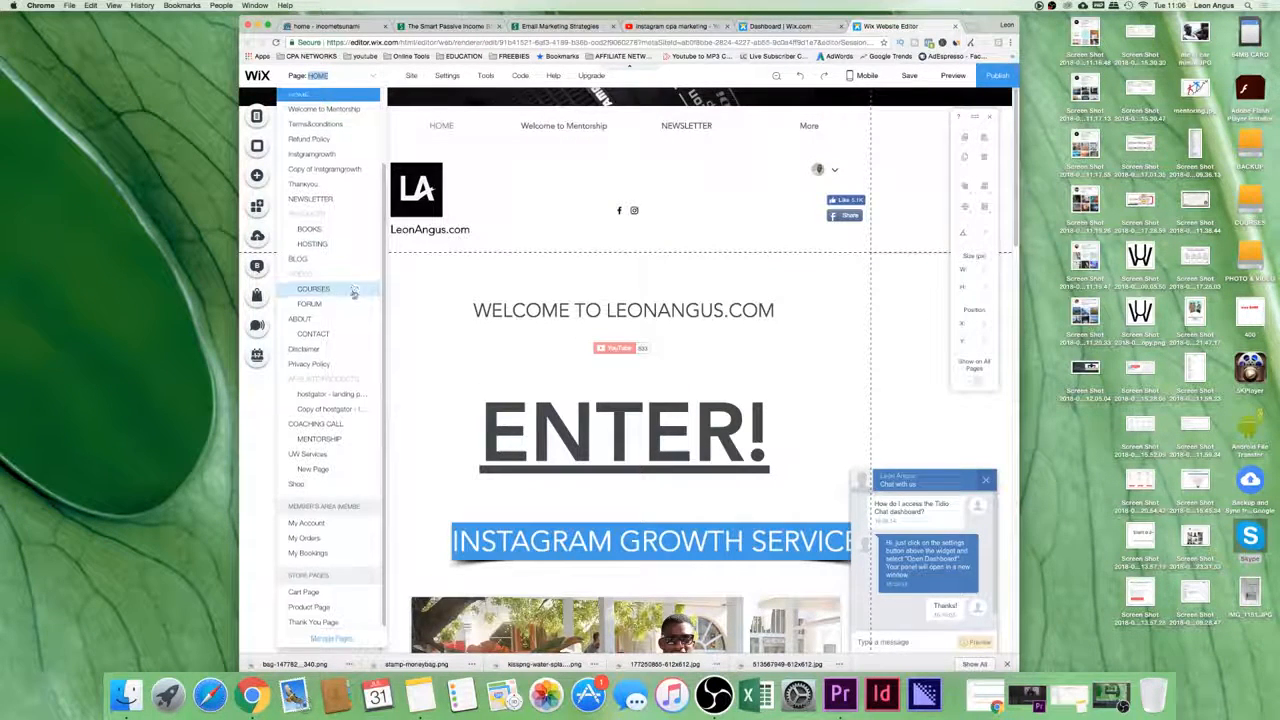
{"action": "left_click", "coordinate": [346, 639]}
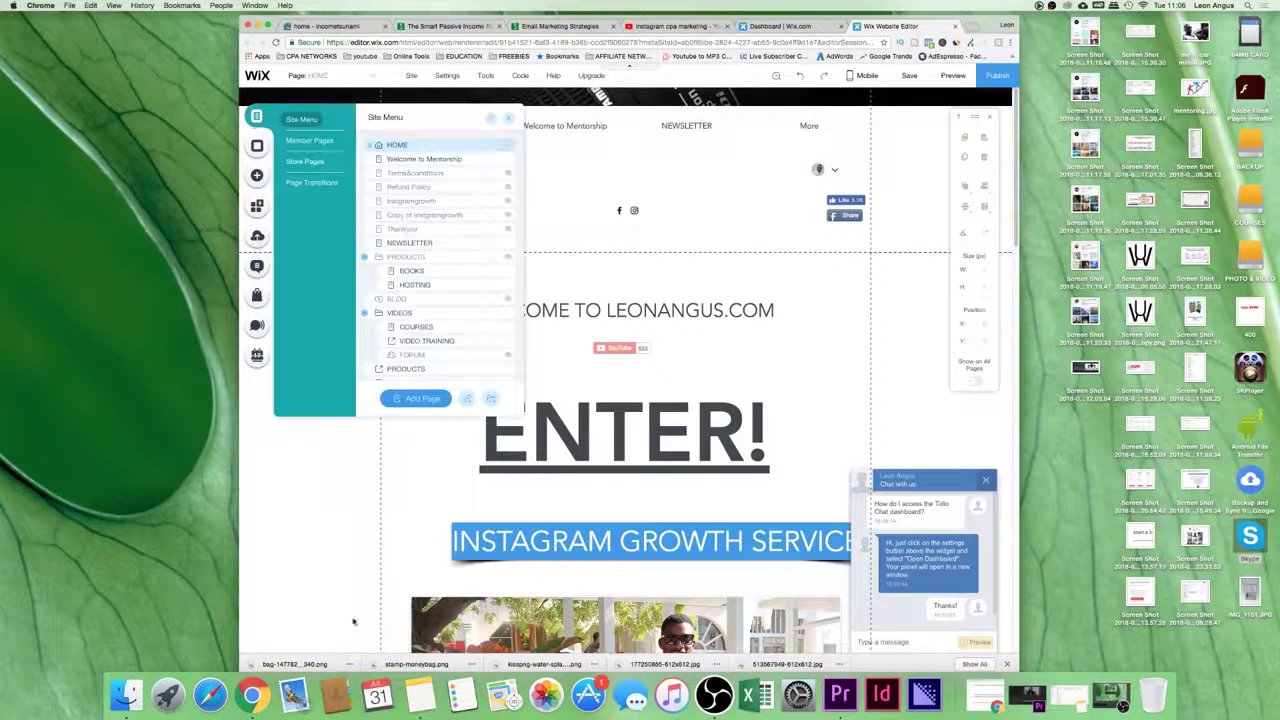
{"action": "left_click", "coordinate": [432, 399]}
{"action": "type", "text": "test page"}
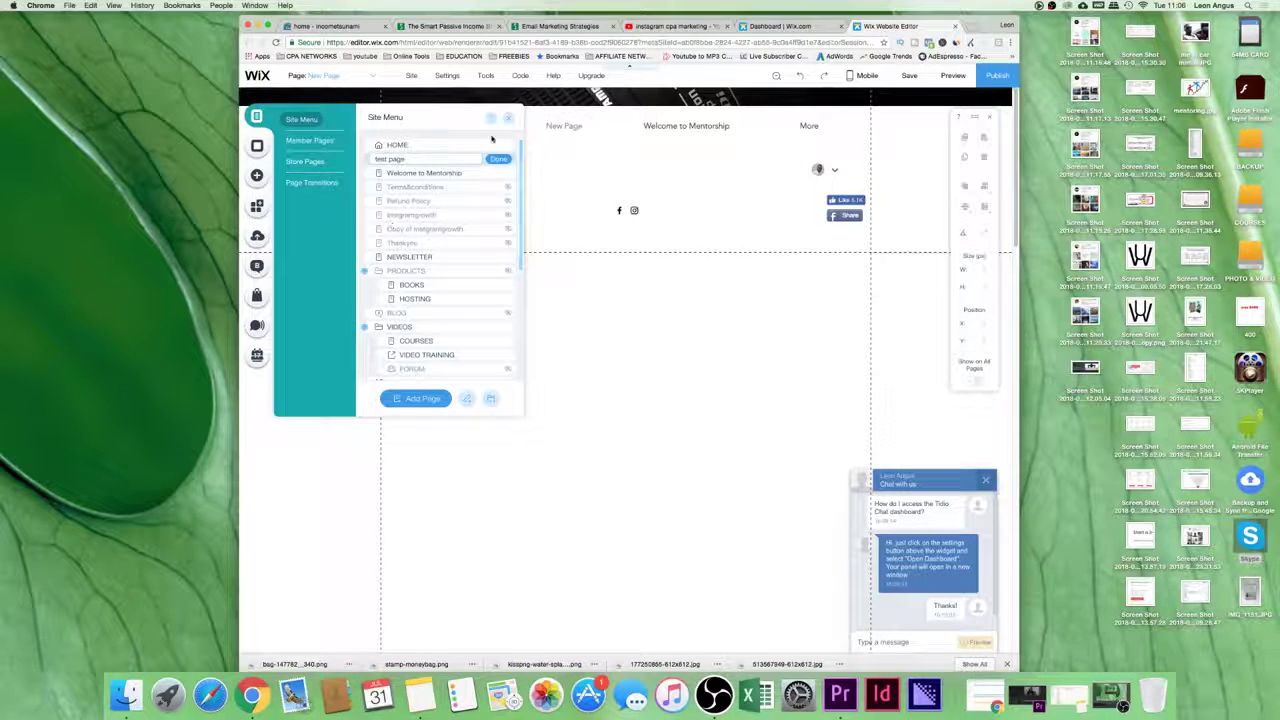
{"action": "left_click", "coordinate": [498, 159]}
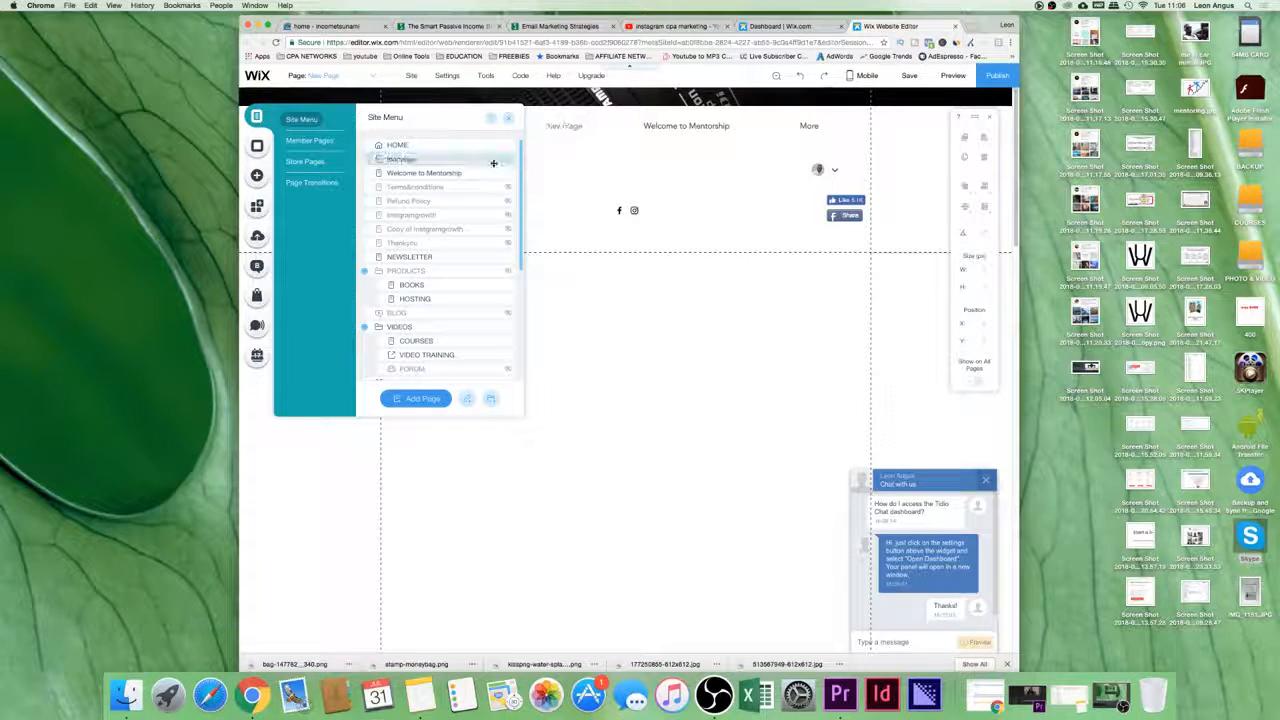
Move 'test page' to the bottom of the page list and view it in the editor
{"action": "left_click", "coordinate": [508, 166]}
{"action": "left_click", "coordinate": [545, 172]}
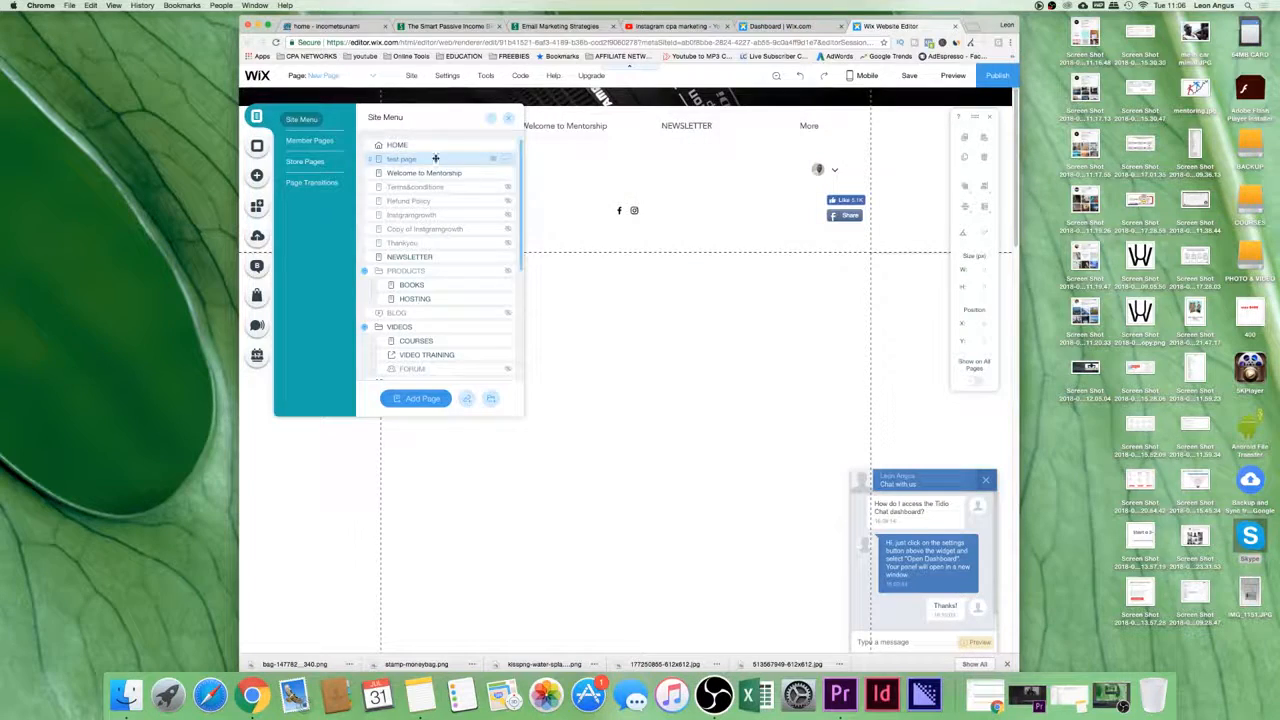
{"action": "left_click_drag", "start_coordinate": [446, 160], "coordinate": [463, 421]}
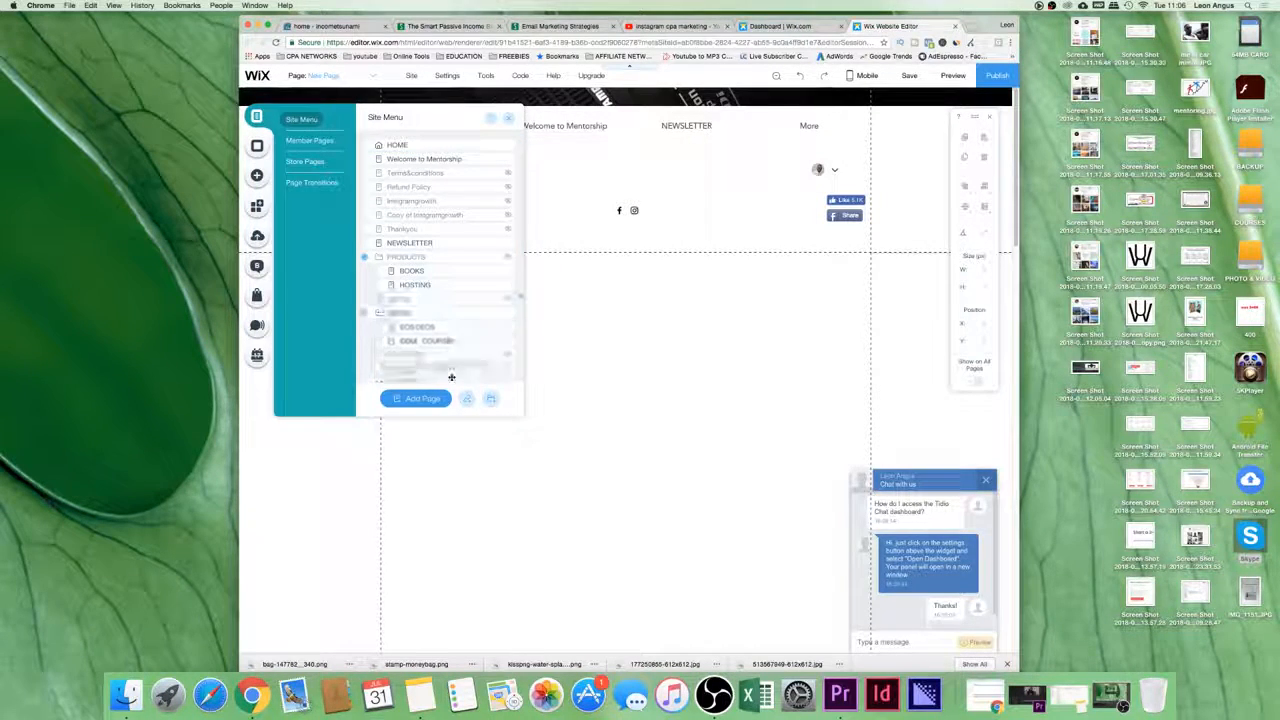
{"action": "left_click_drag", "start_coordinate": [463, 421], "coordinate": [451, 361]}
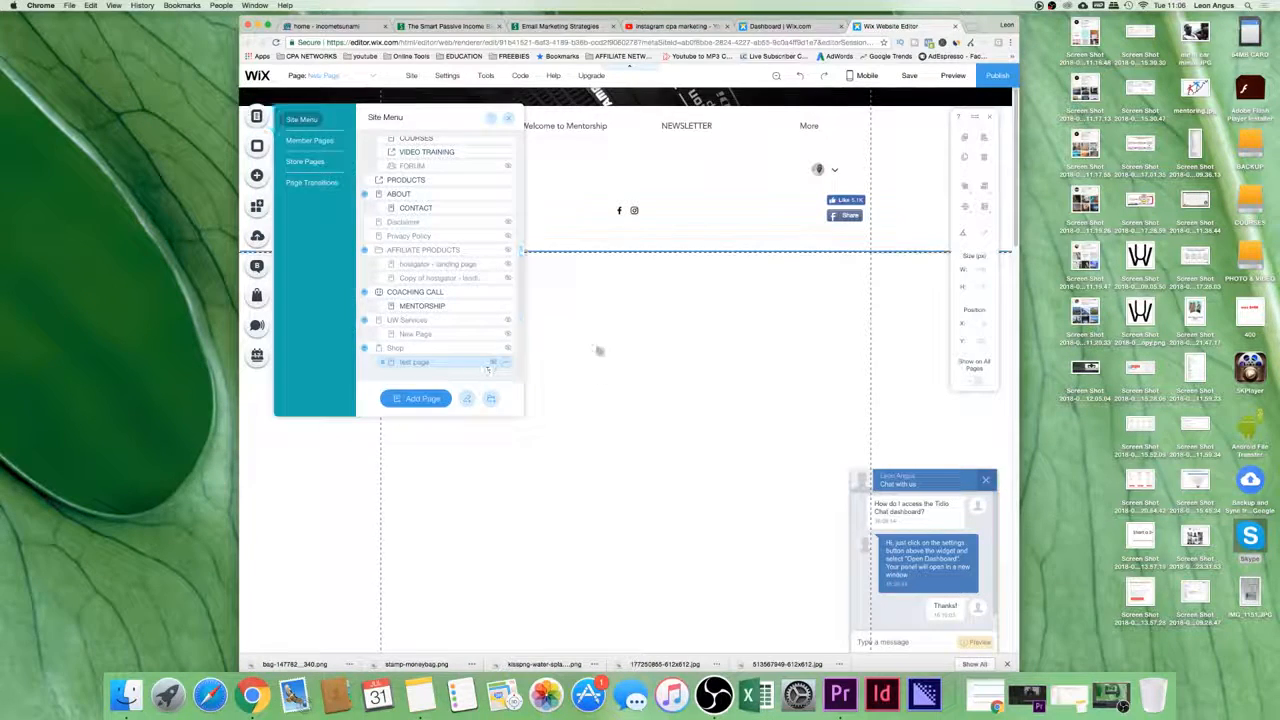
{"action": "left_click", "coordinate": [556, 301]}
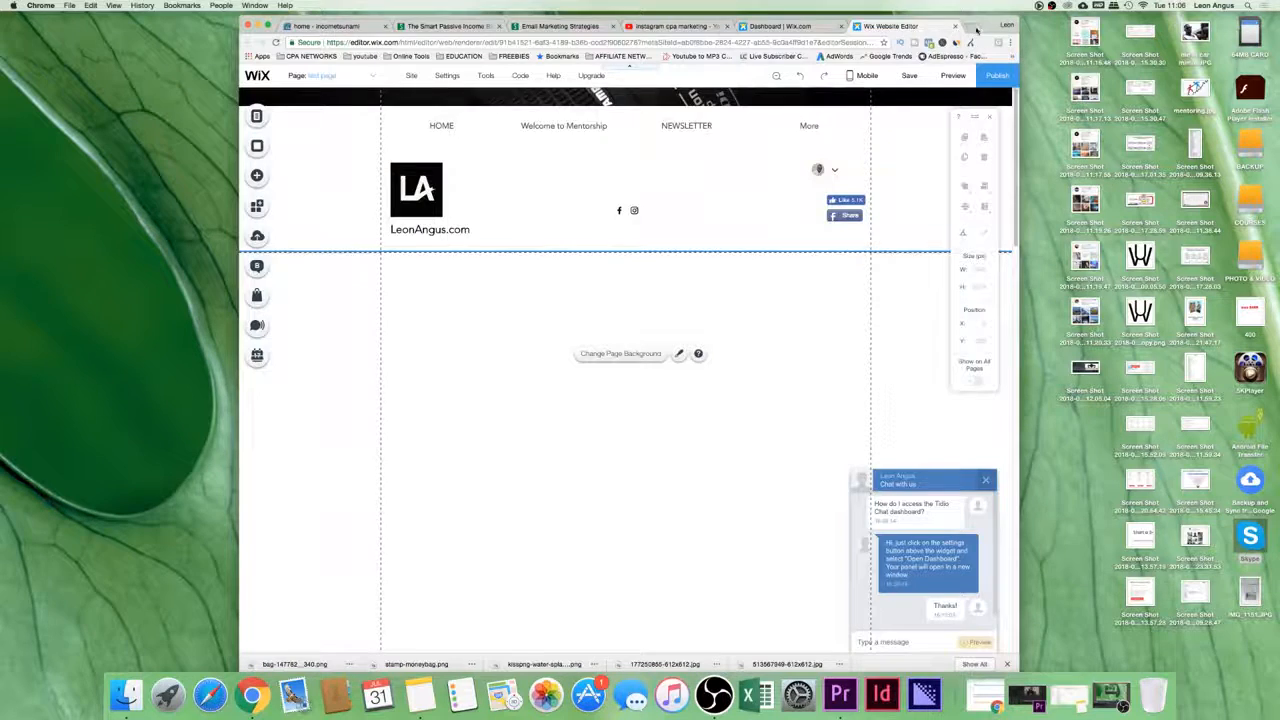
In a new tab, load app.getresponse.com, go to Manage Forms and open the newsletter signup form
{"action": "left_click", "coordinate": [975, 28]}
{"action": "type", "text": "get"}
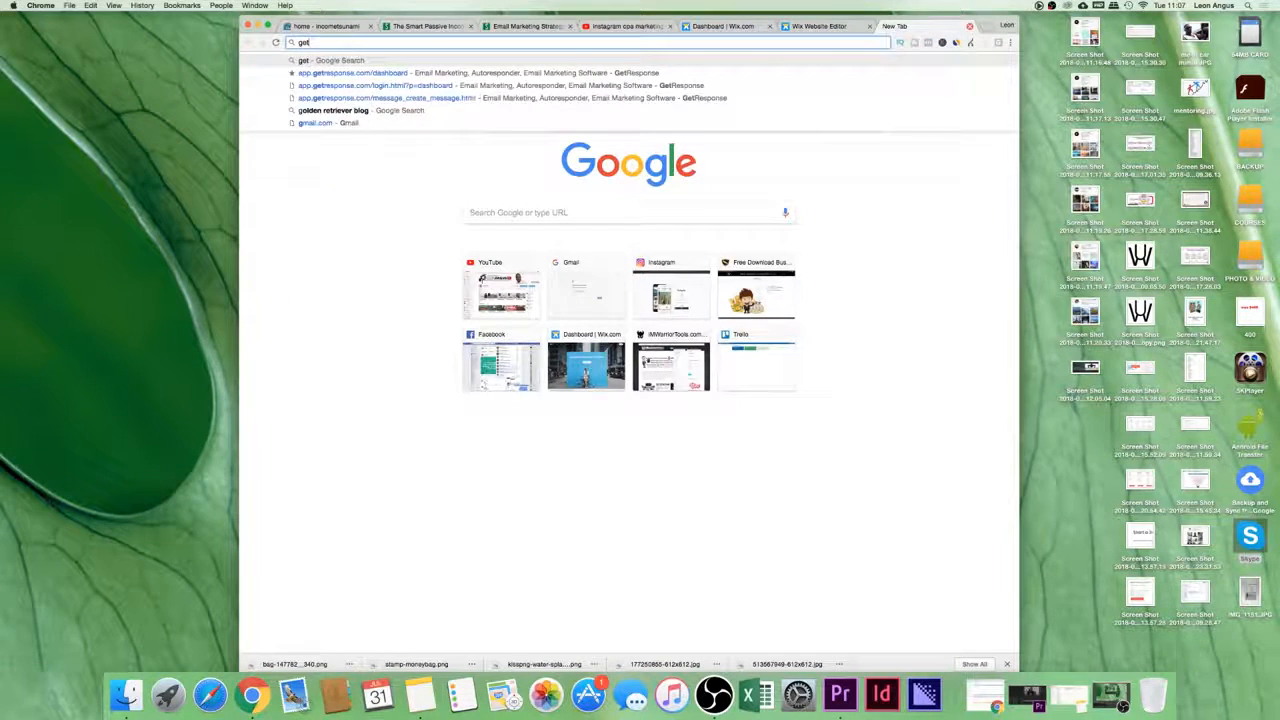
{"action": "key", "text": "Down"}
{"action": "key", "text": "Return"}
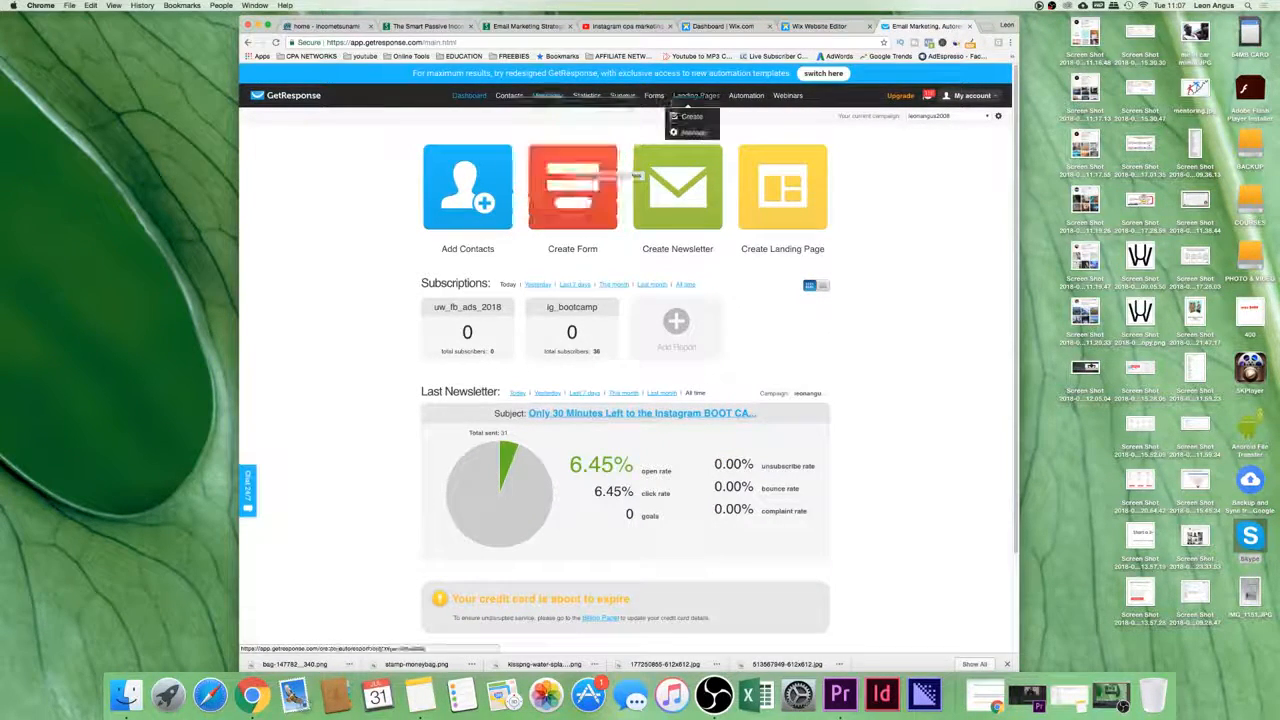
{"action": "mouse_move", "coordinate": [653, 95]}
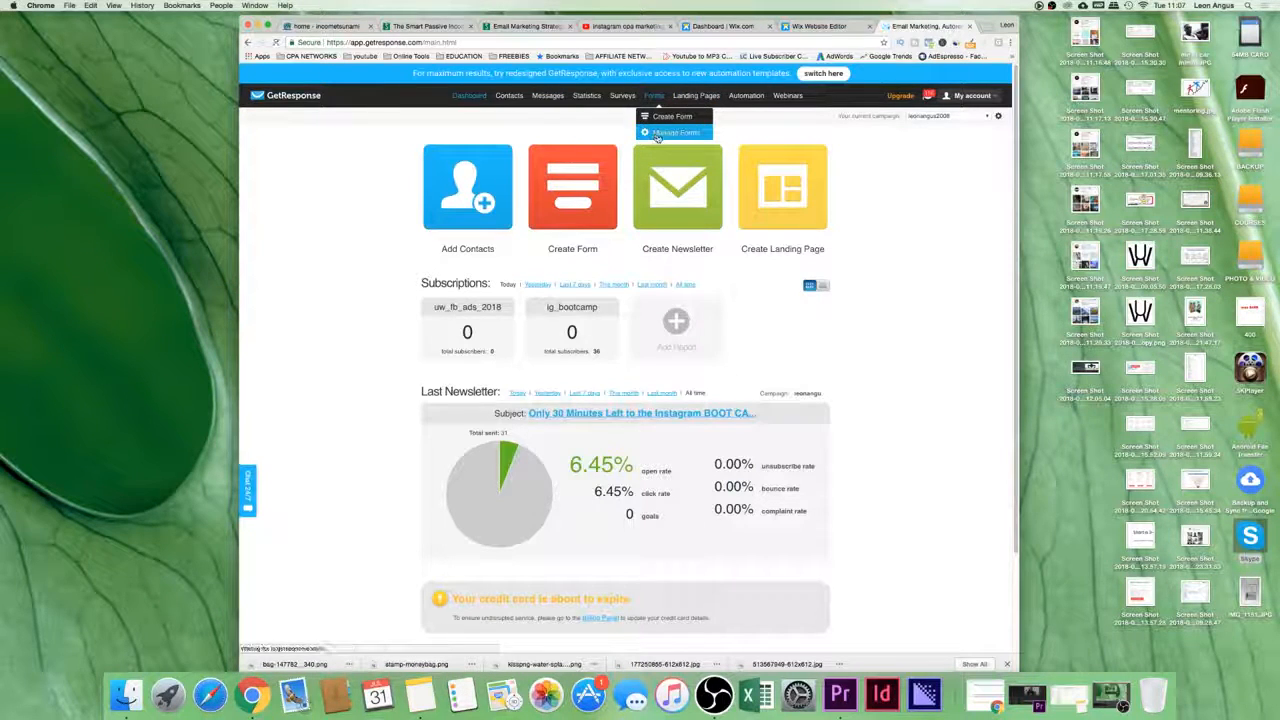
{"action": "left_click", "coordinate": [657, 134]}
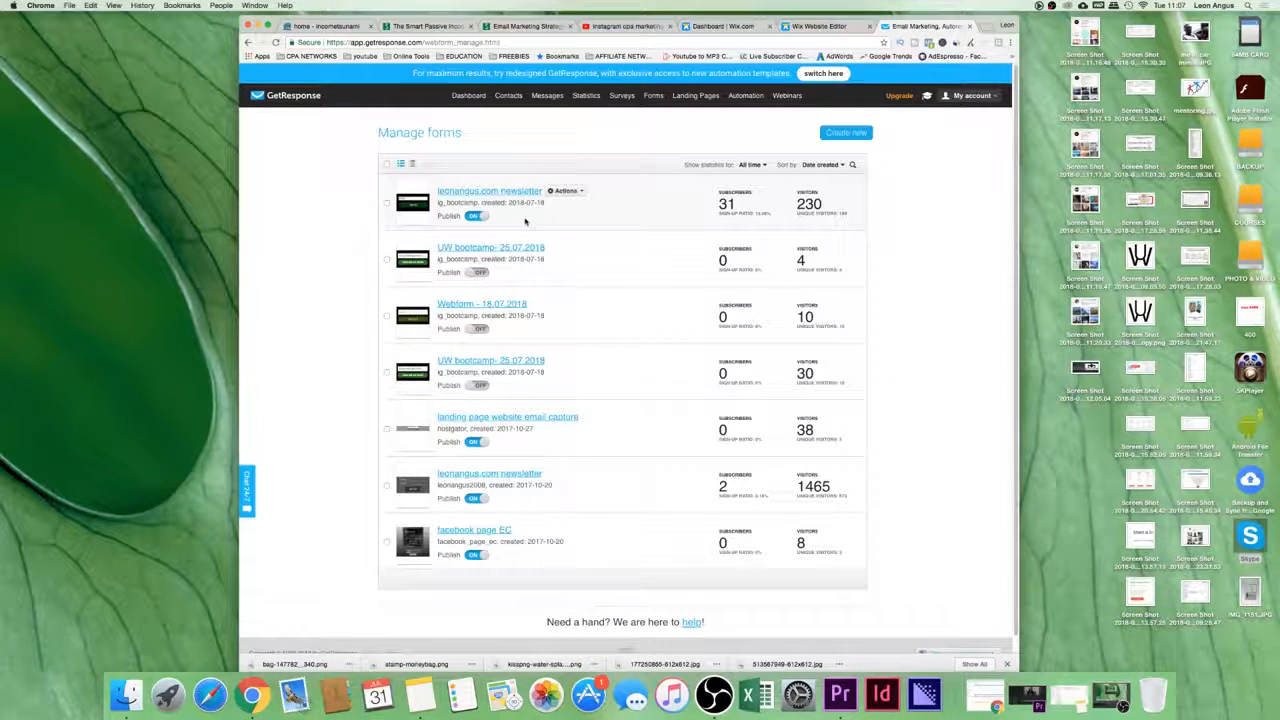
{"action": "left_click", "coordinate": [490, 247]}
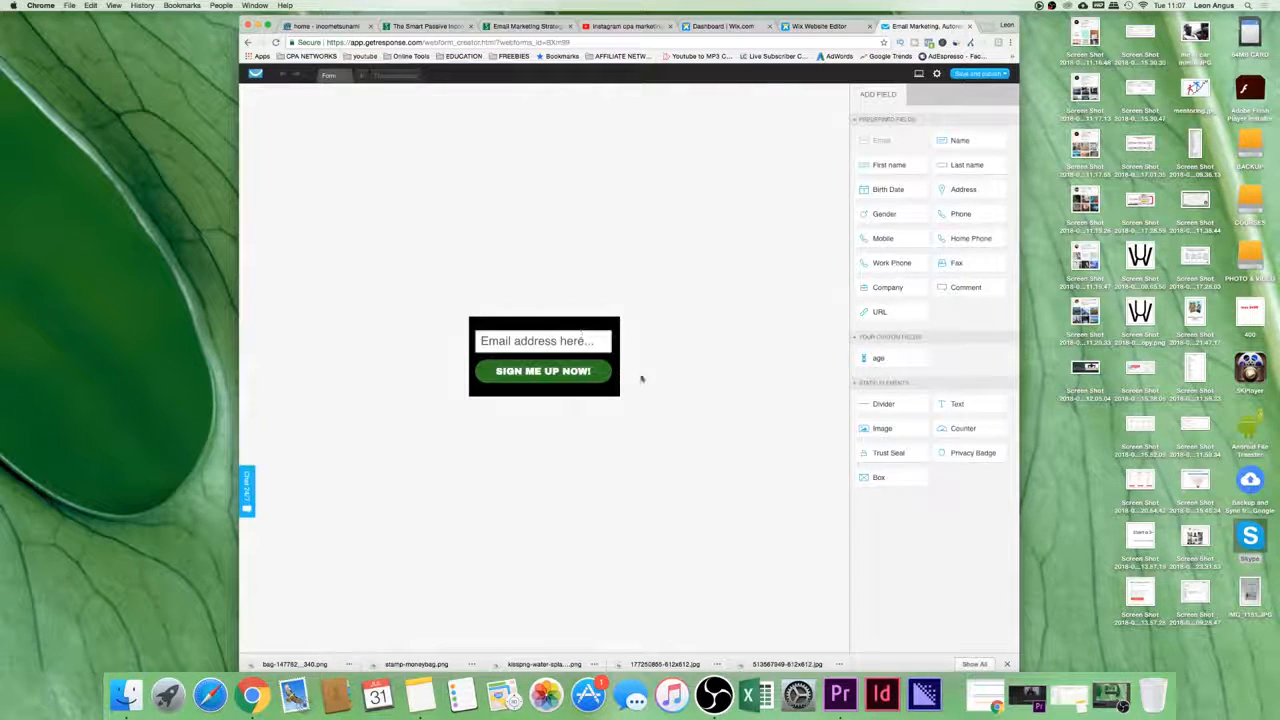
Save & Publish with 'GetResponse will host my form', copy the hosted form link and return to Wix
{"action": "left_click", "coordinate": [980, 74]}
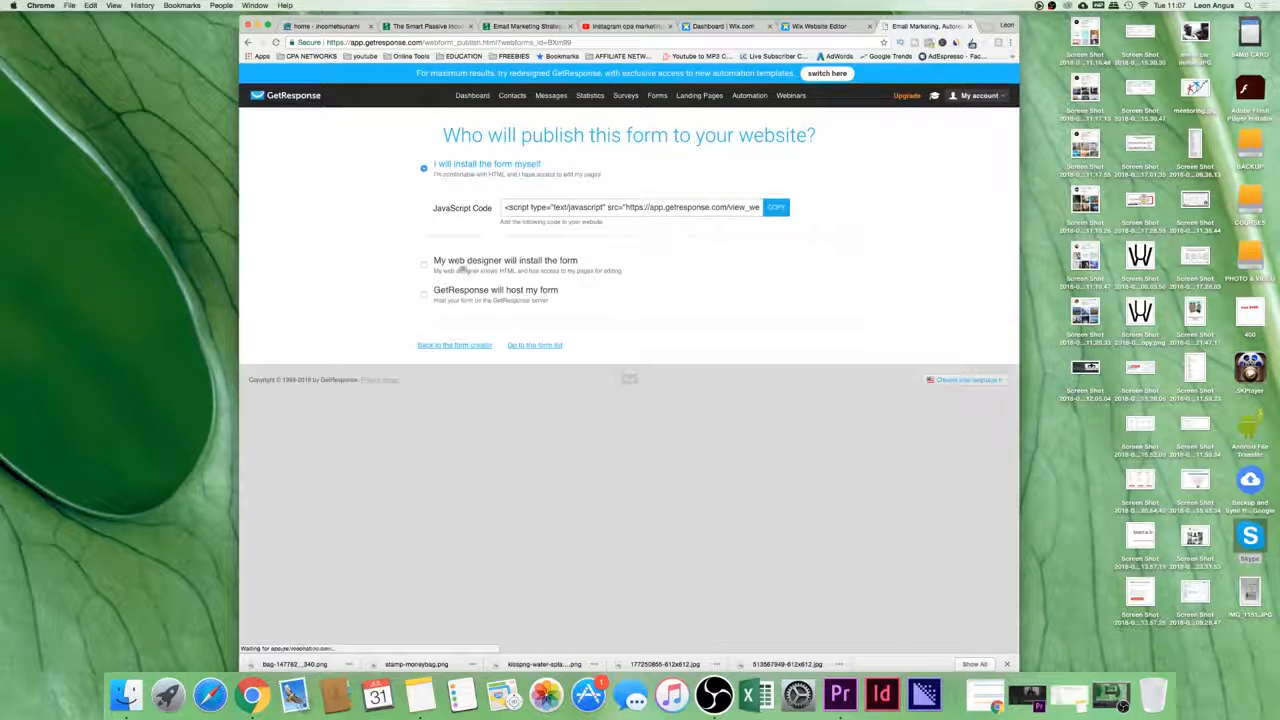
{"action": "left_click", "coordinate": [425, 294]}
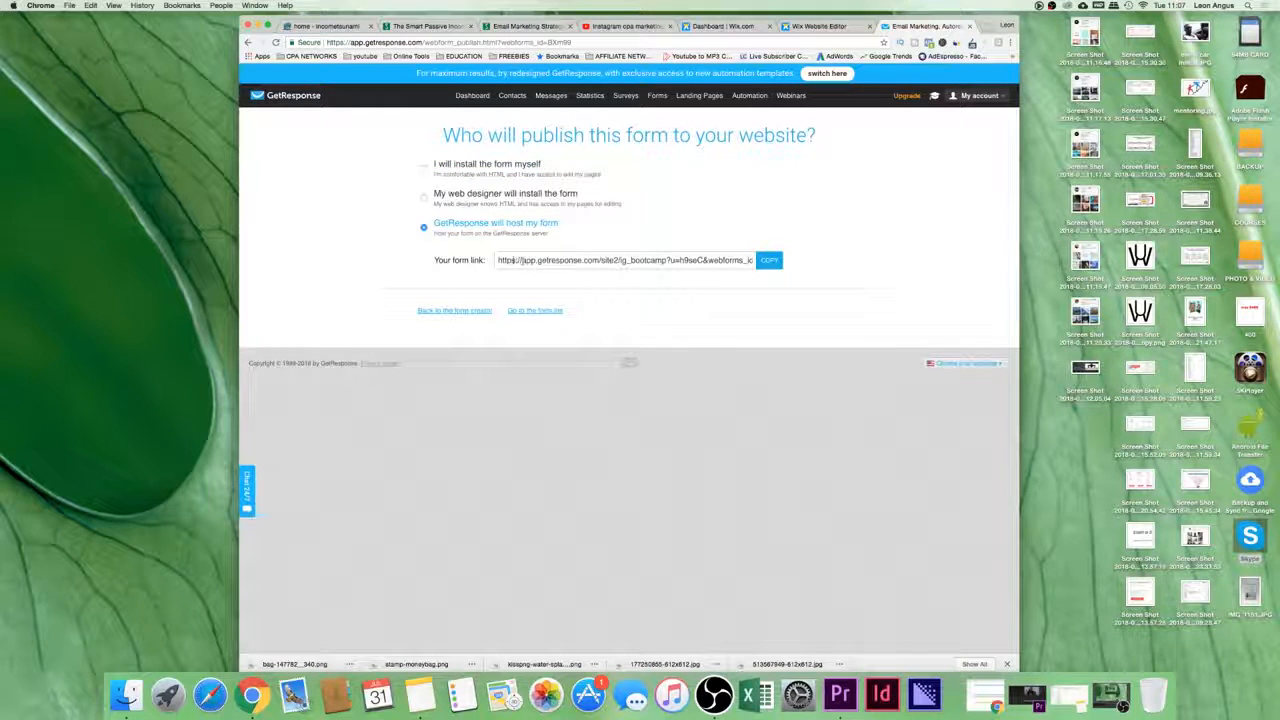
{"action": "left_click_drag", "start_coordinate": [496, 260], "coordinate": [844, 276]}
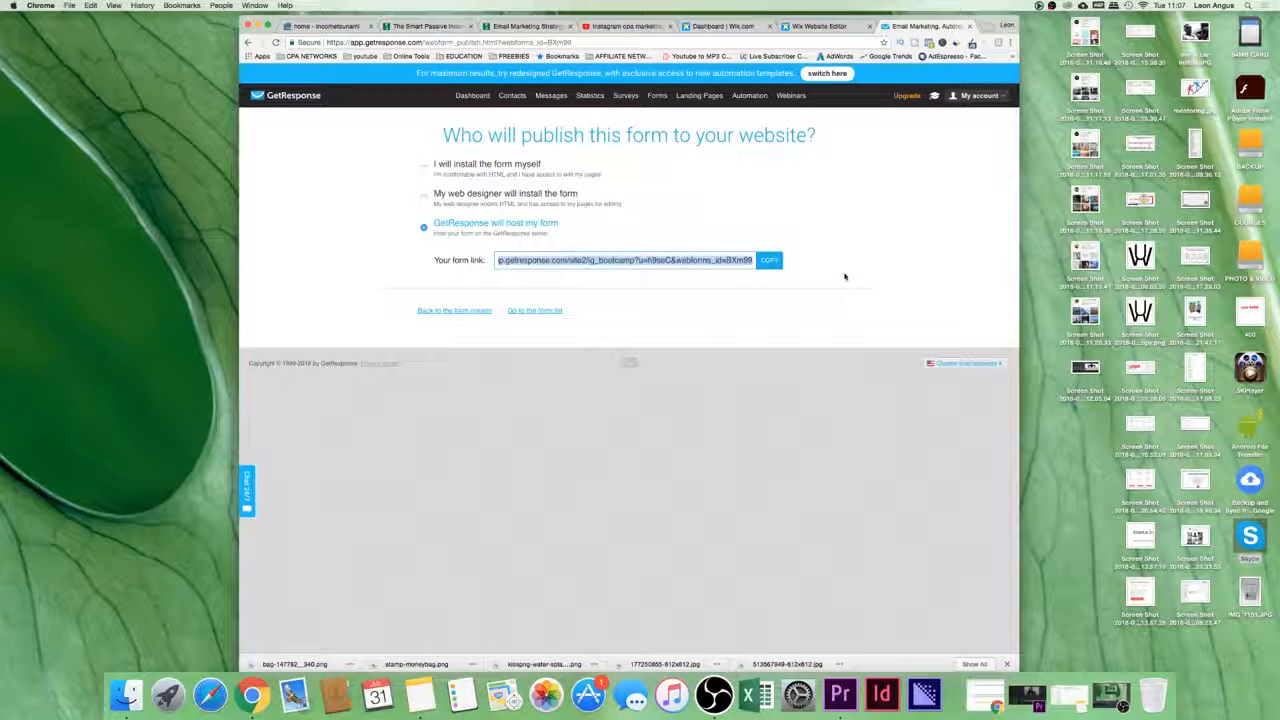
{"action": "left_click", "coordinate": [769, 260]}
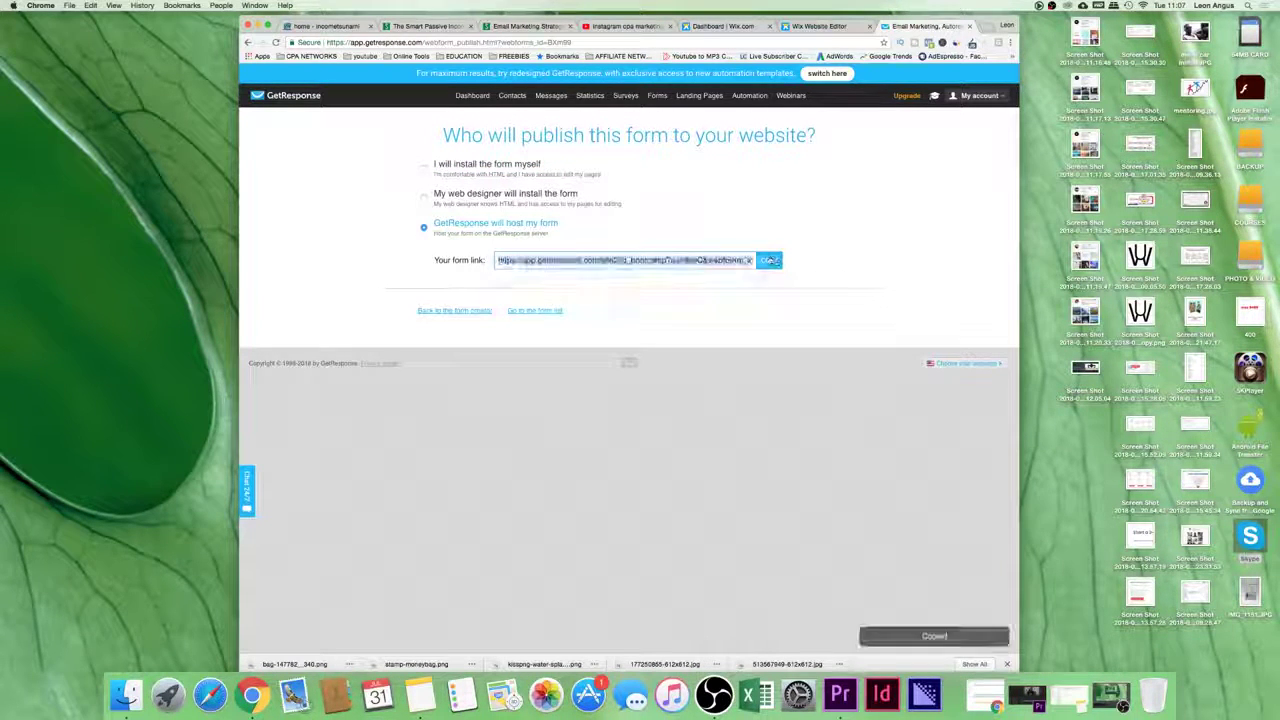
{"action": "left_click", "coordinate": [820, 26]}
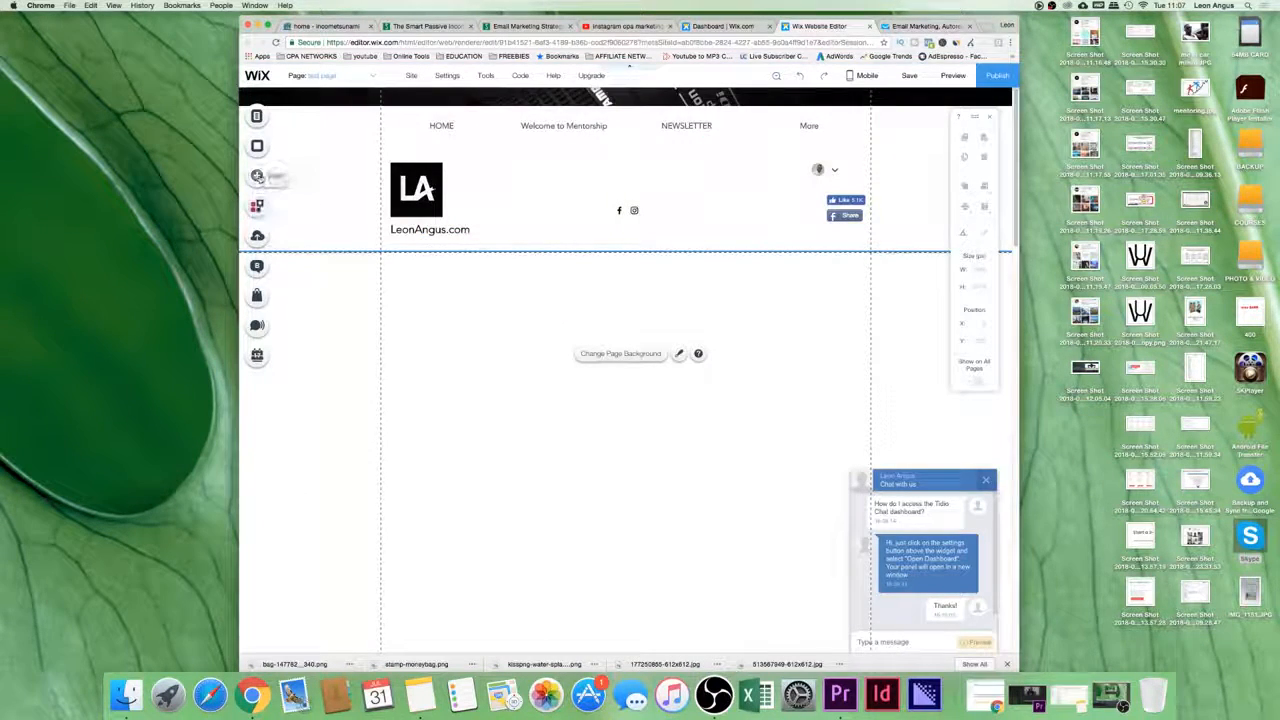
Paste an HTML embed onto test page and apply the copied GetResponse form link as its address
{"action": "key", "text": "super+v"}
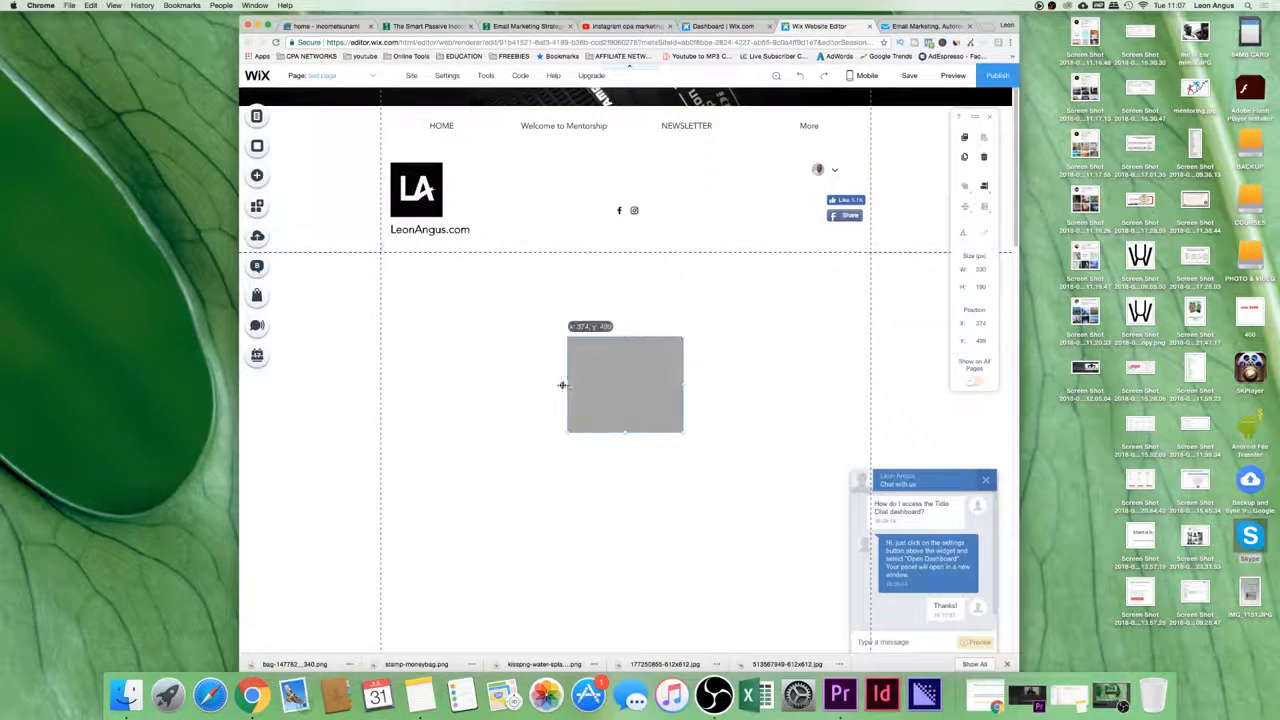
{"action": "left_click_drag", "start_coordinate": [569, 396], "coordinate": [508, 396]}
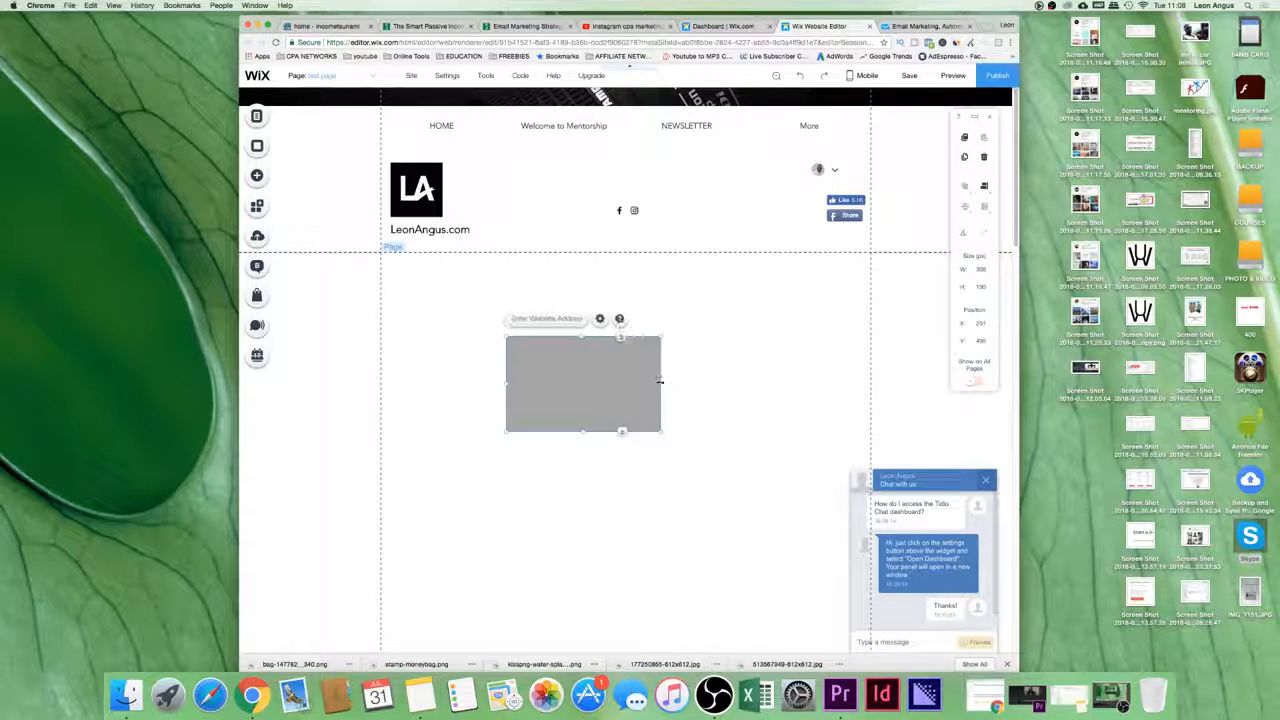
{"action": "left_click_drag", "start_coordinate": [661, 385], "coordinate": [756, 385]}
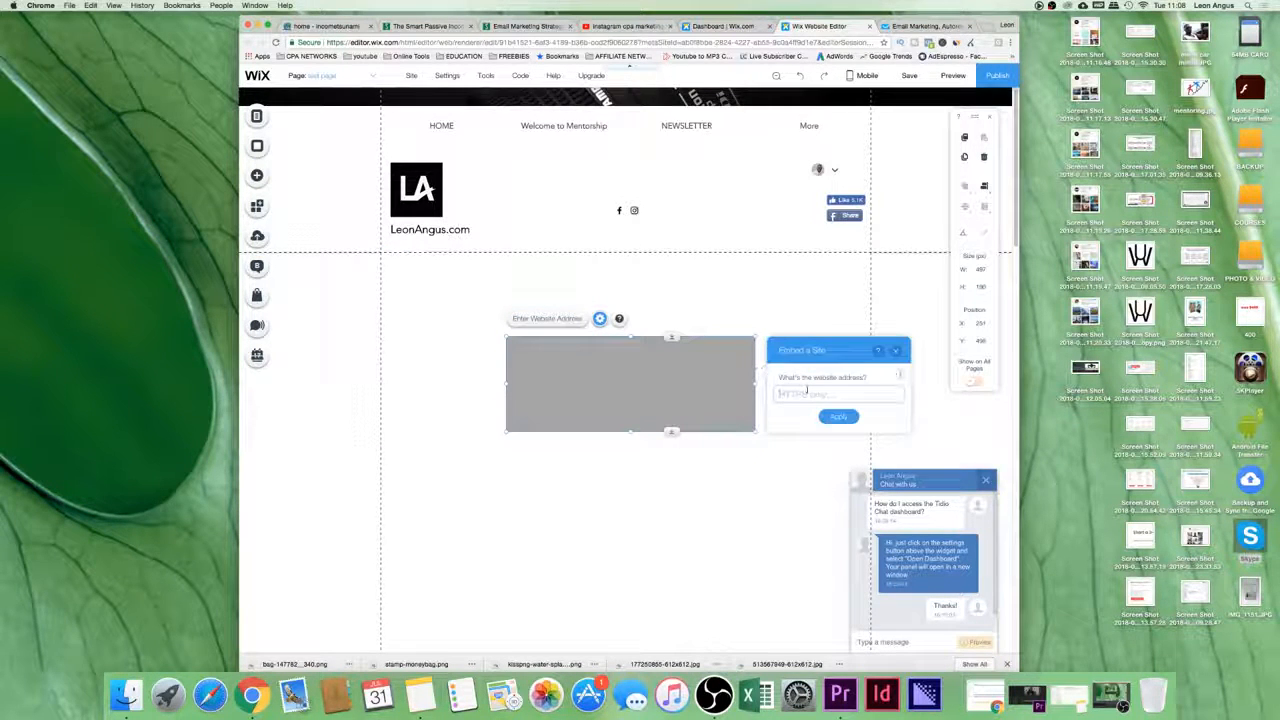
{"action": "left_click", "coordinate": [839, 416]}
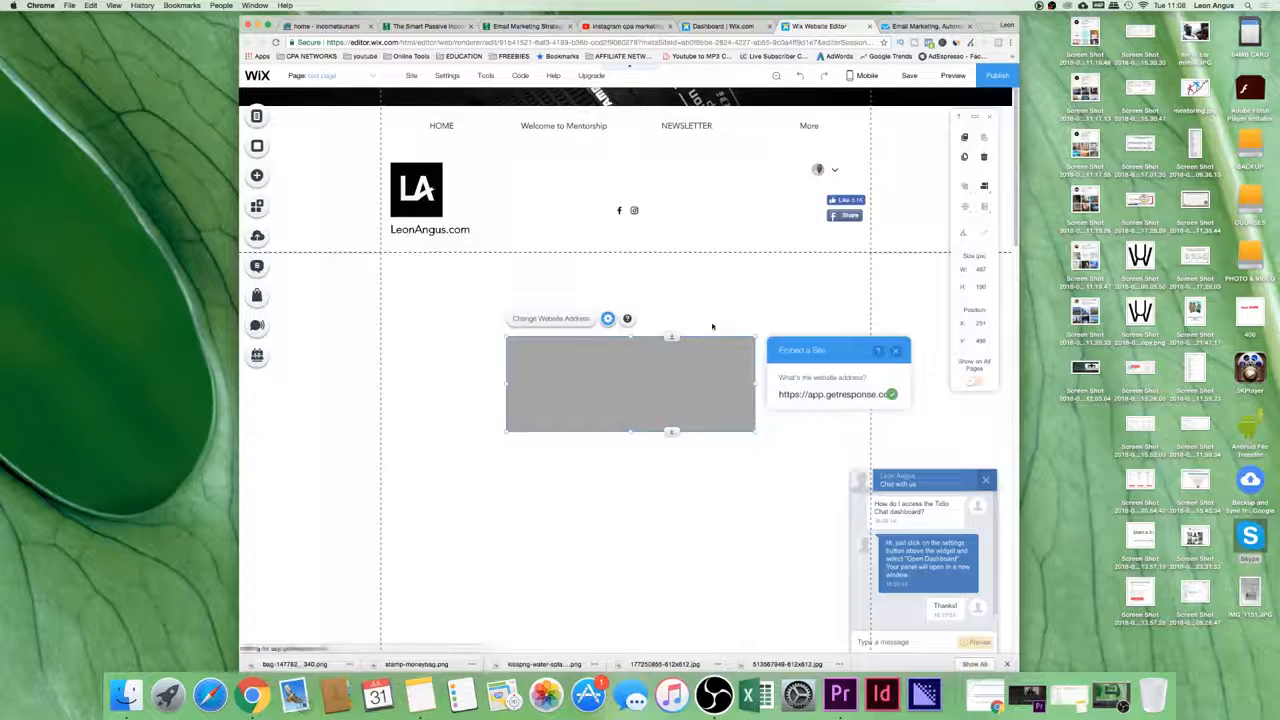
{"action": "left_click", "coordinate": [702, 362]}
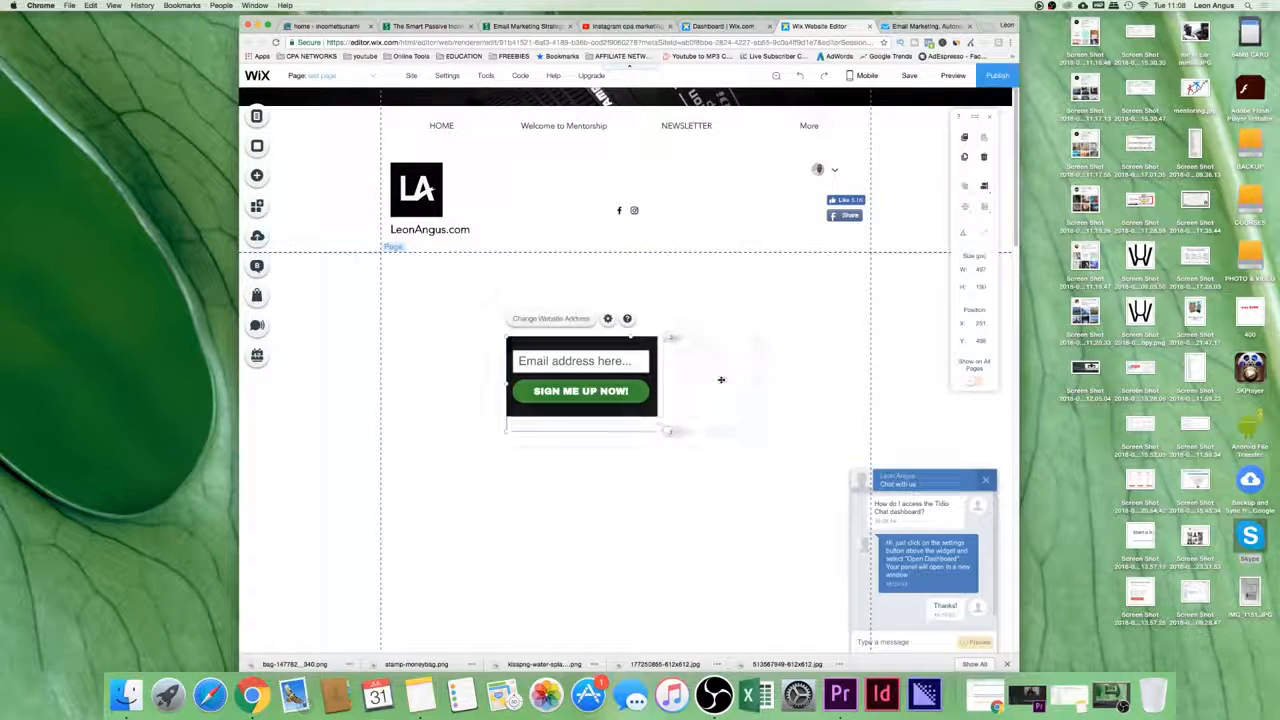
Narrow the embed box to fit the signup form and centre it on the page
{"action": "left_click_drag", "start_coordinate": [756, 385], "coordinate": [661, 385]}
{"action": "left_click_drag", "start_coordinate": [581, 380], "coordinate": [637, 390]}
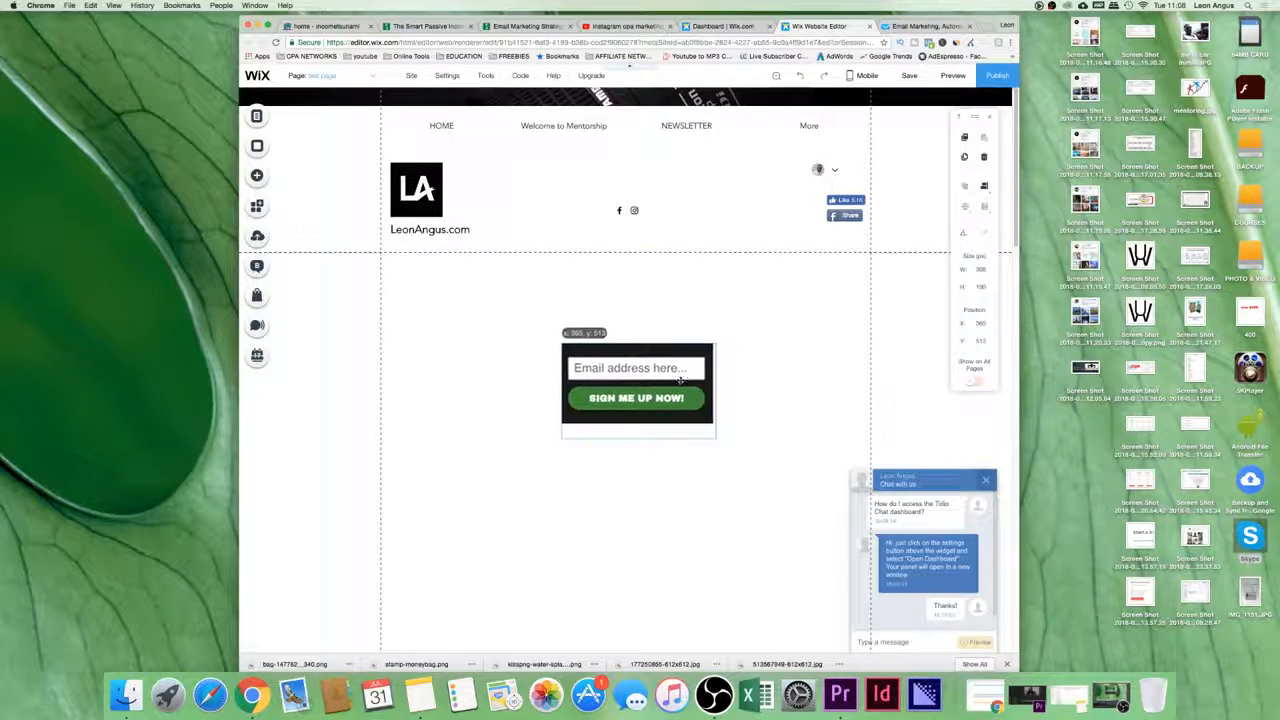
{"action": "left_click", "coordinate": [950, 148]}
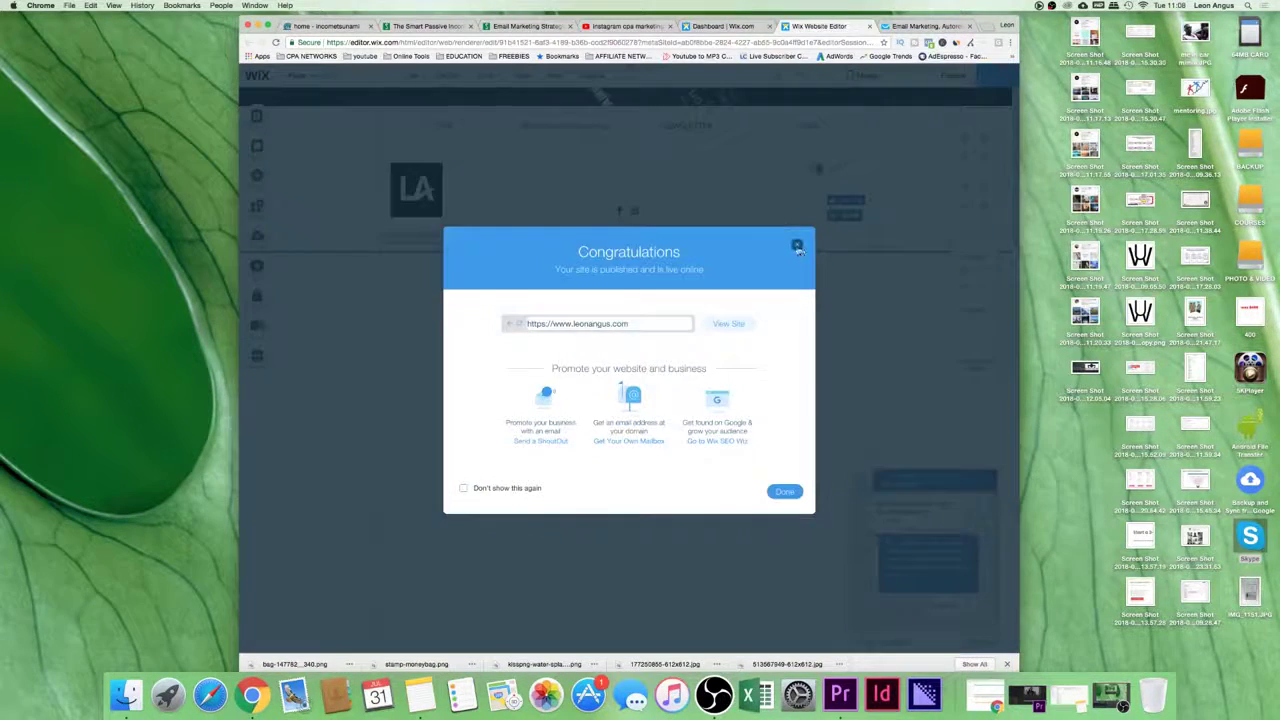
From the test page's settings, use Go to URL to load the live page in a new tab
{"action": "left_click", "coordinate": [797, 246]}
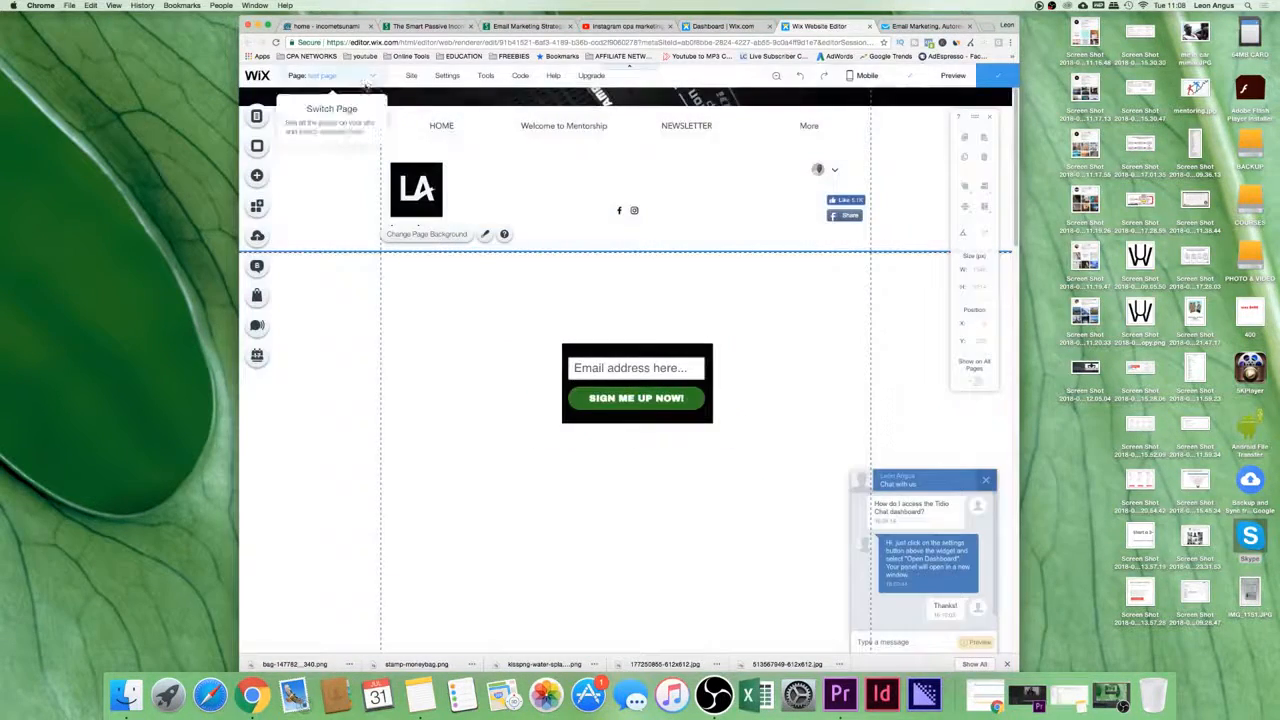
{"action": "left_click", "coordinate": [320, 76]}
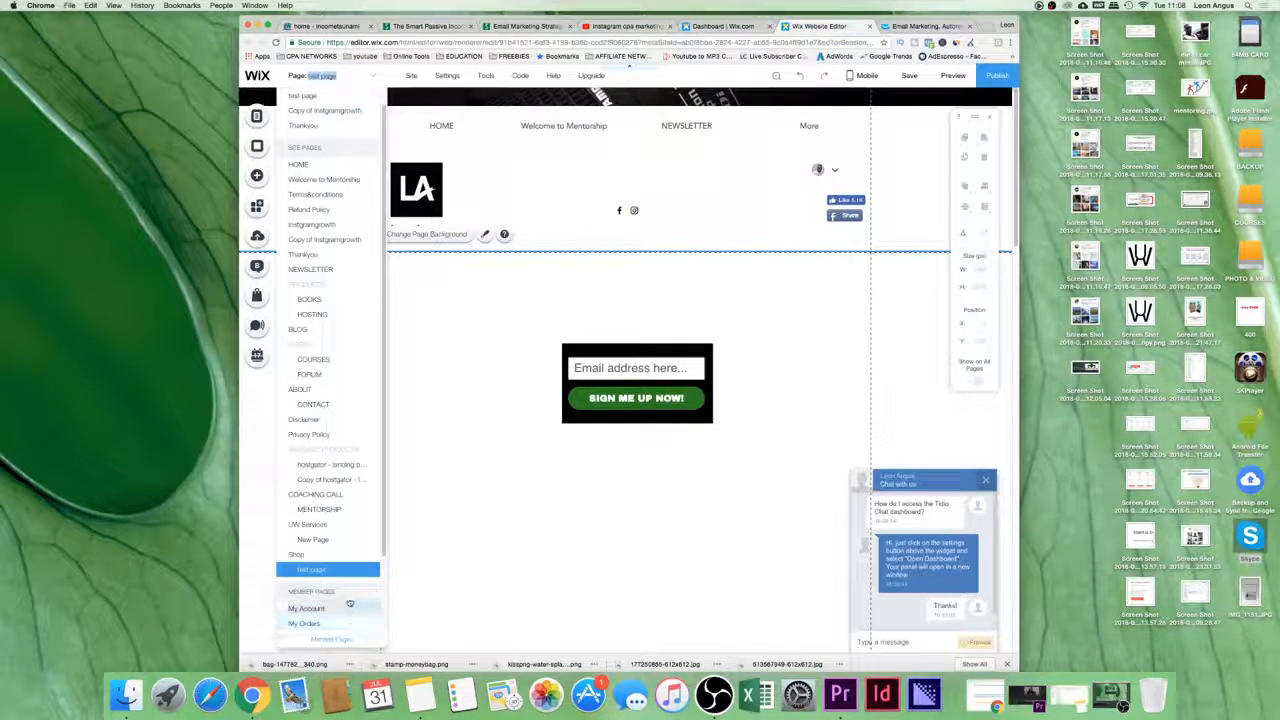
{"action": "left_click", "coordinate": [330, 638]}
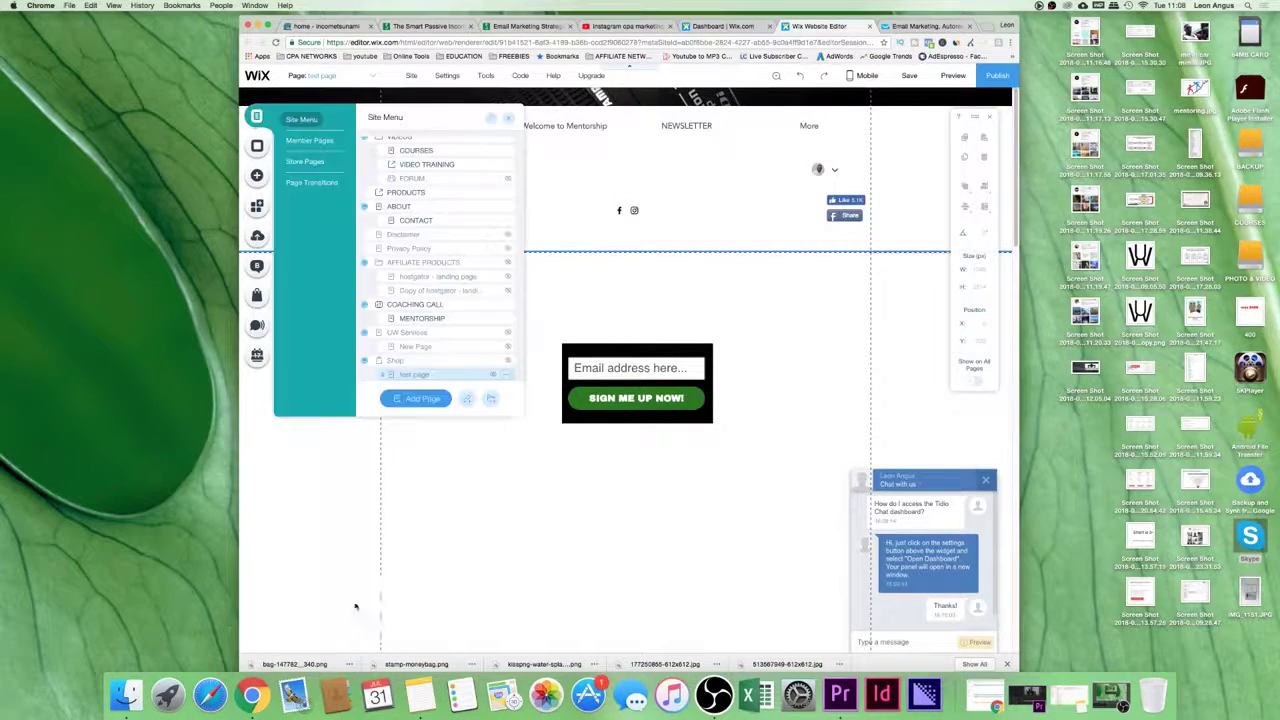
{"action": "left_click", "coordinate": [506, 374]}
{"action": "left_click", "coordinate": [545, 388]}
{"action": "scroll", "coordinate": [628, 389], "scroll_direction": "down", "scroll_amount": 4}
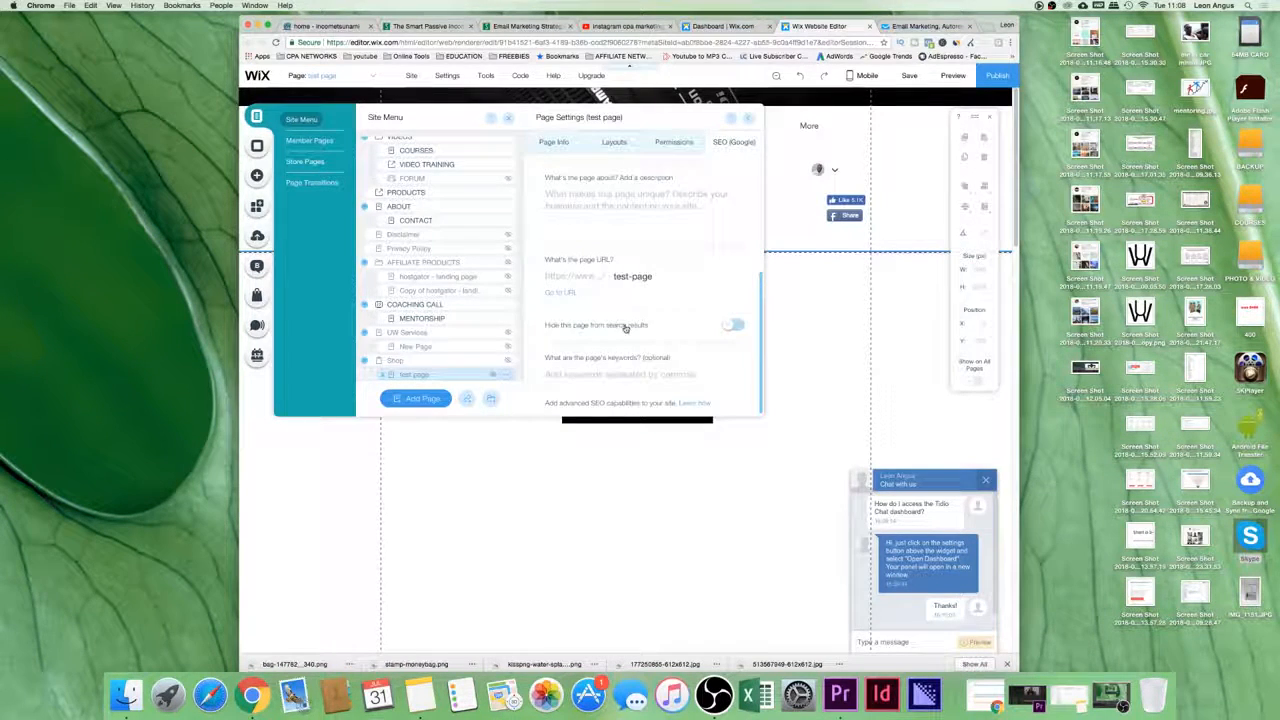
{"action": "left_click", "coordinate": [568, 294]}
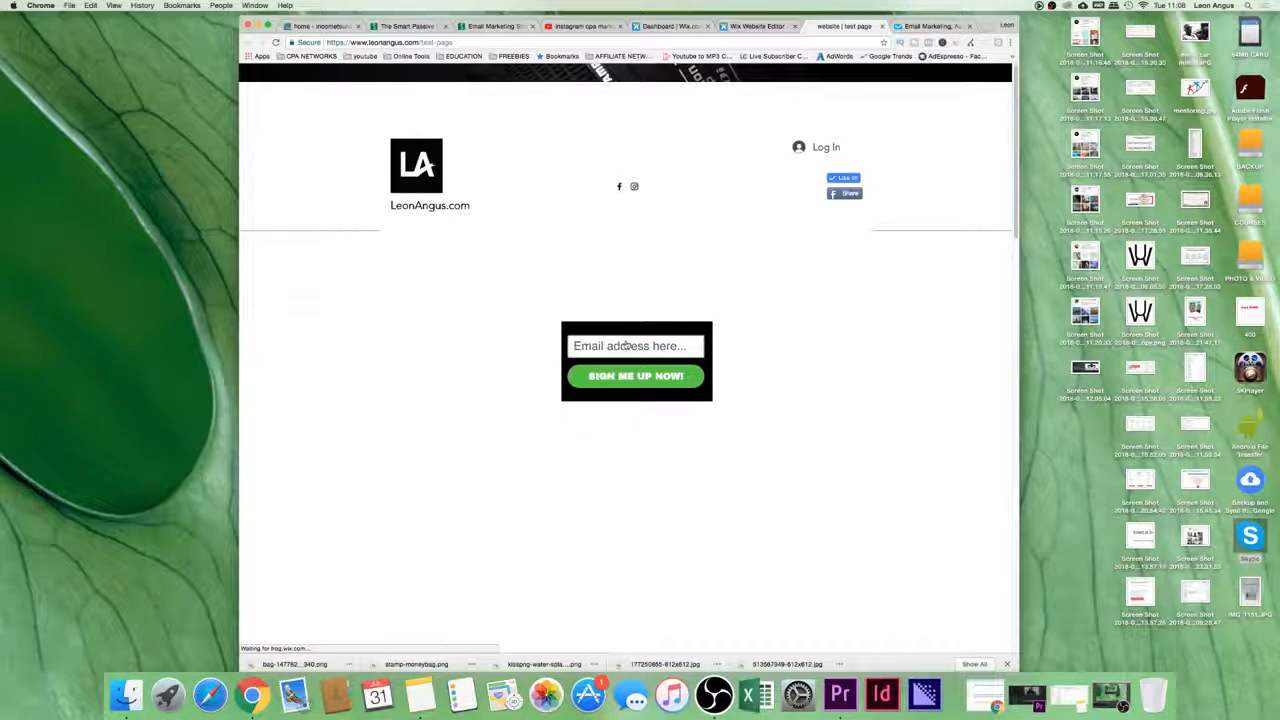
Fill the live form's email field with an edited autofill address and submit via SIGN ME UP NOW!
{"action": "left_click", "coordinate": [636, 346]}
{"action": "left_click", "coordinate": [609, 363]}
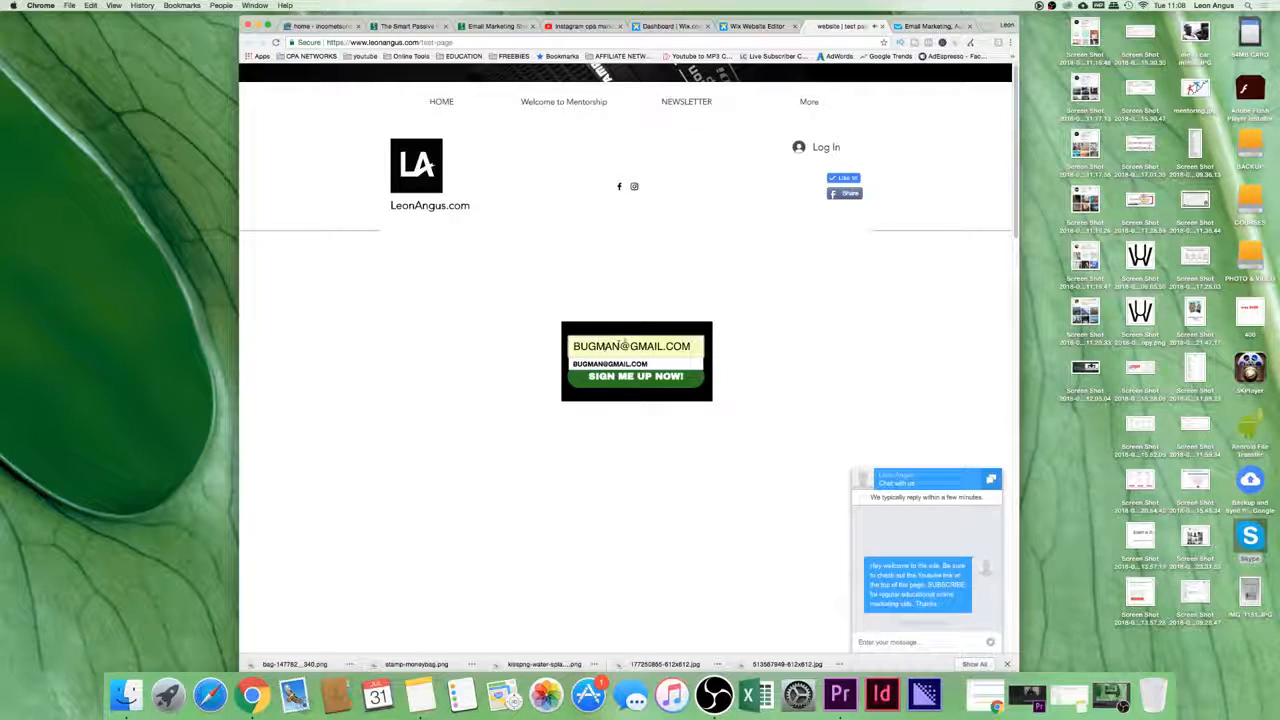
{"action": "left_click", "coordinate": [620, 346]}
{"action": "type", "text": "22"}
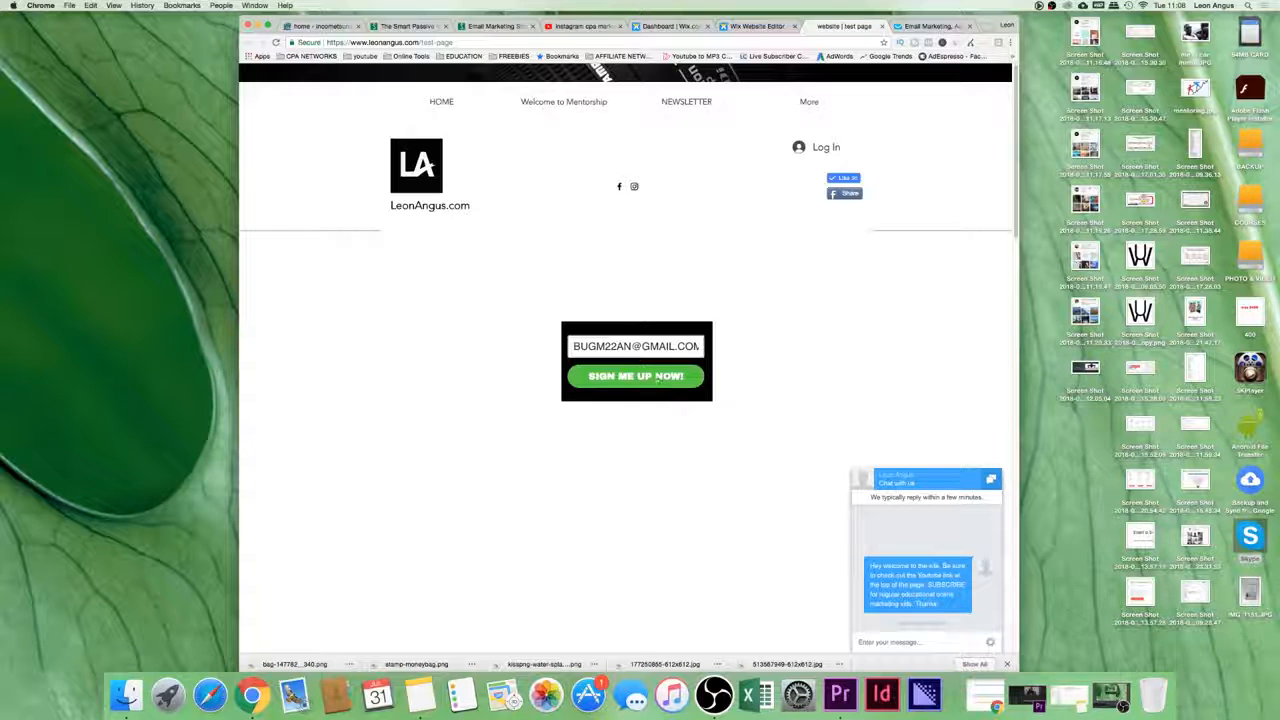
{"action": "left_click", "coordinate": [683, 379]}
Check the entered email address, then switch back to the GetResponse publishing page
{"action": "double_click", "coordinate": [656, 345]}
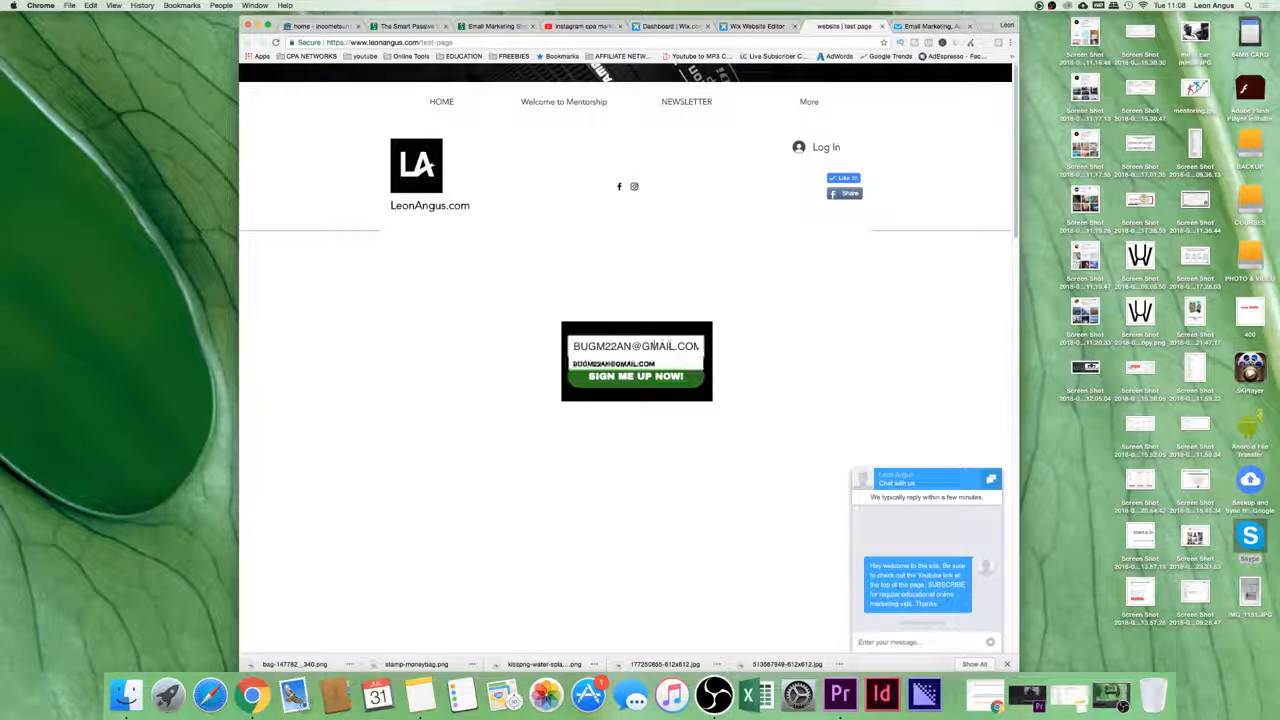
{"action": "left_click", "coordinate": [815, 381]}
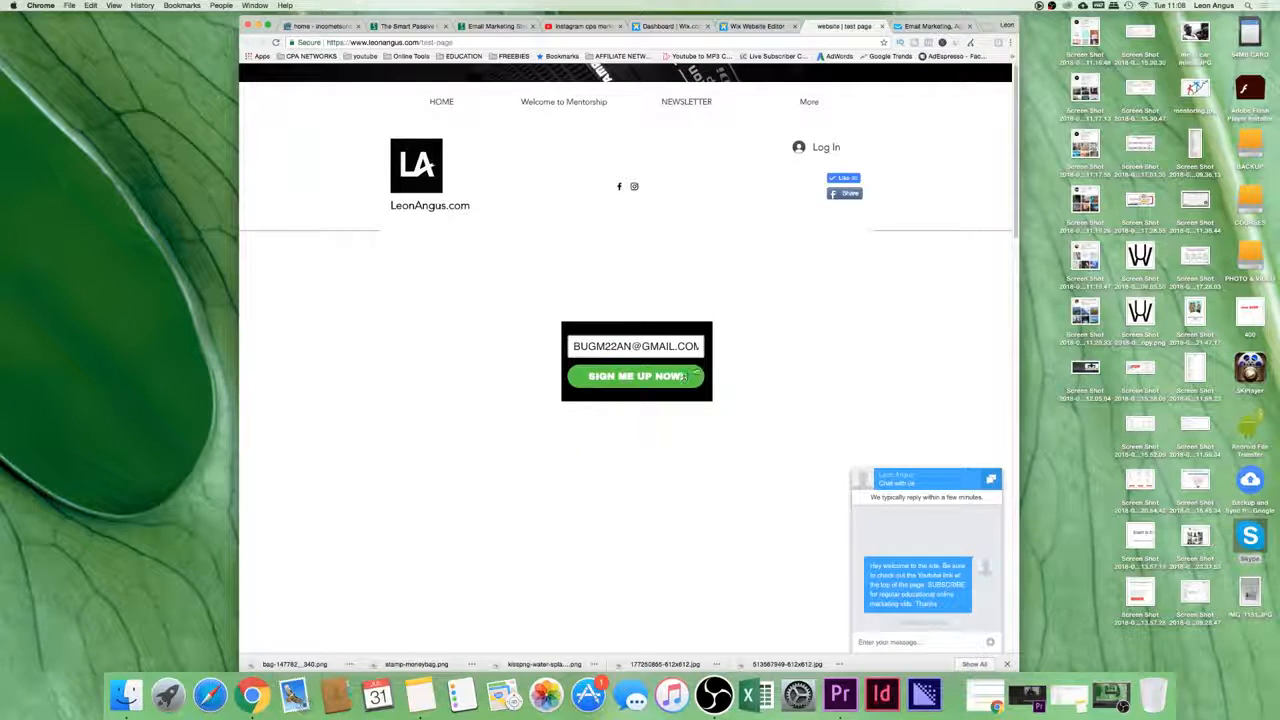
{"action": "left_click", "coordinate": [930, 26]}
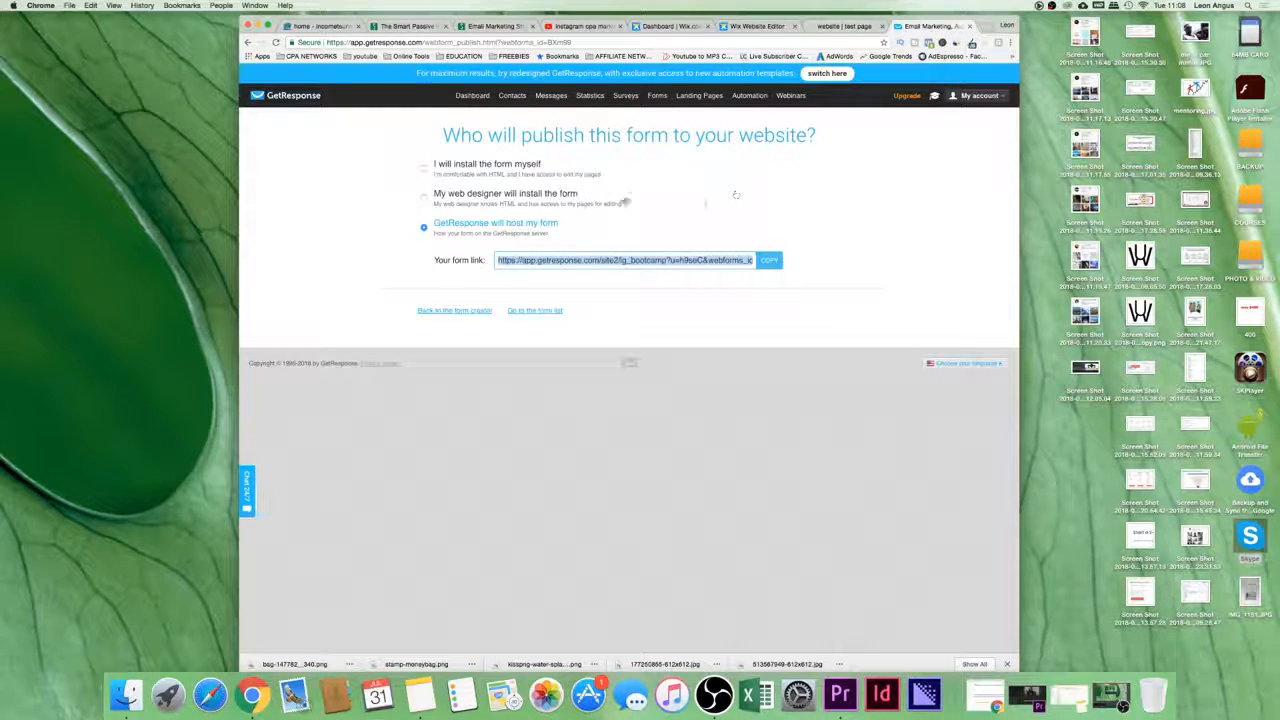
Choose 'I will install the form myself' and copy the form's JavaScript embed code
{"action": "left_click", "coordinate": [426, 168]}
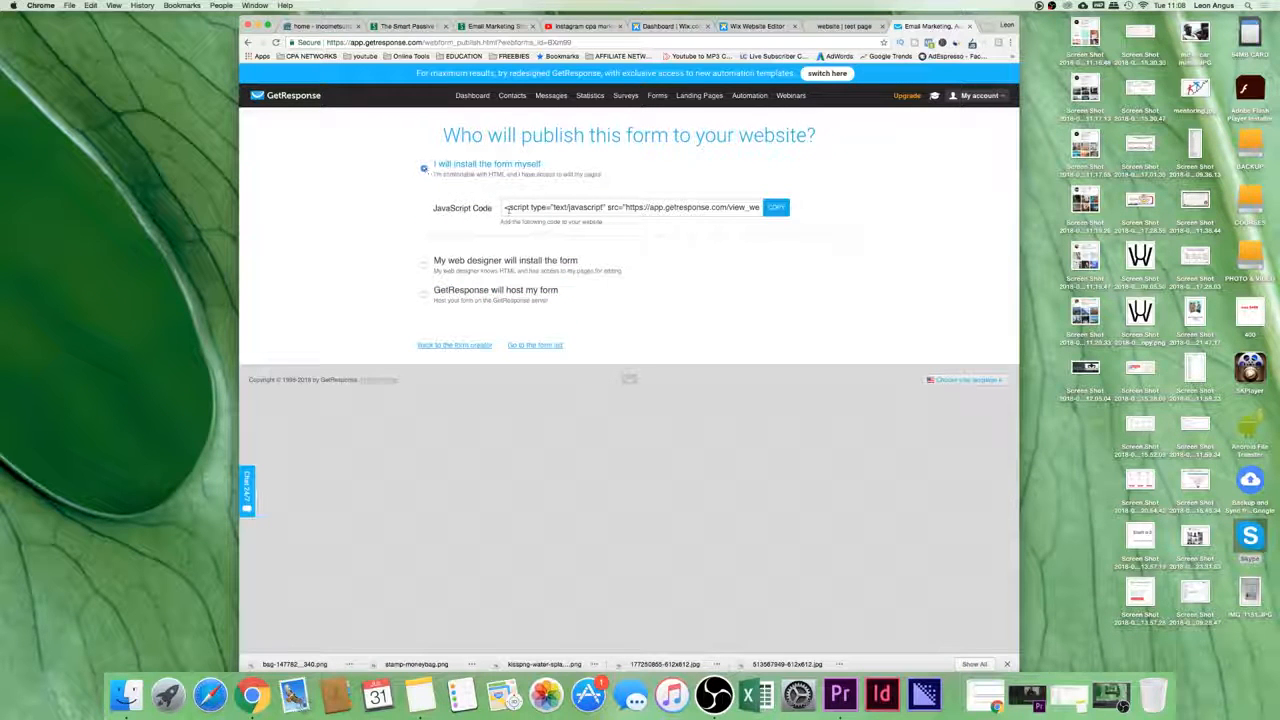
{"action": "left_click_drag", "start_coordinate": [505, 207], "coordinate": [760, 207]}
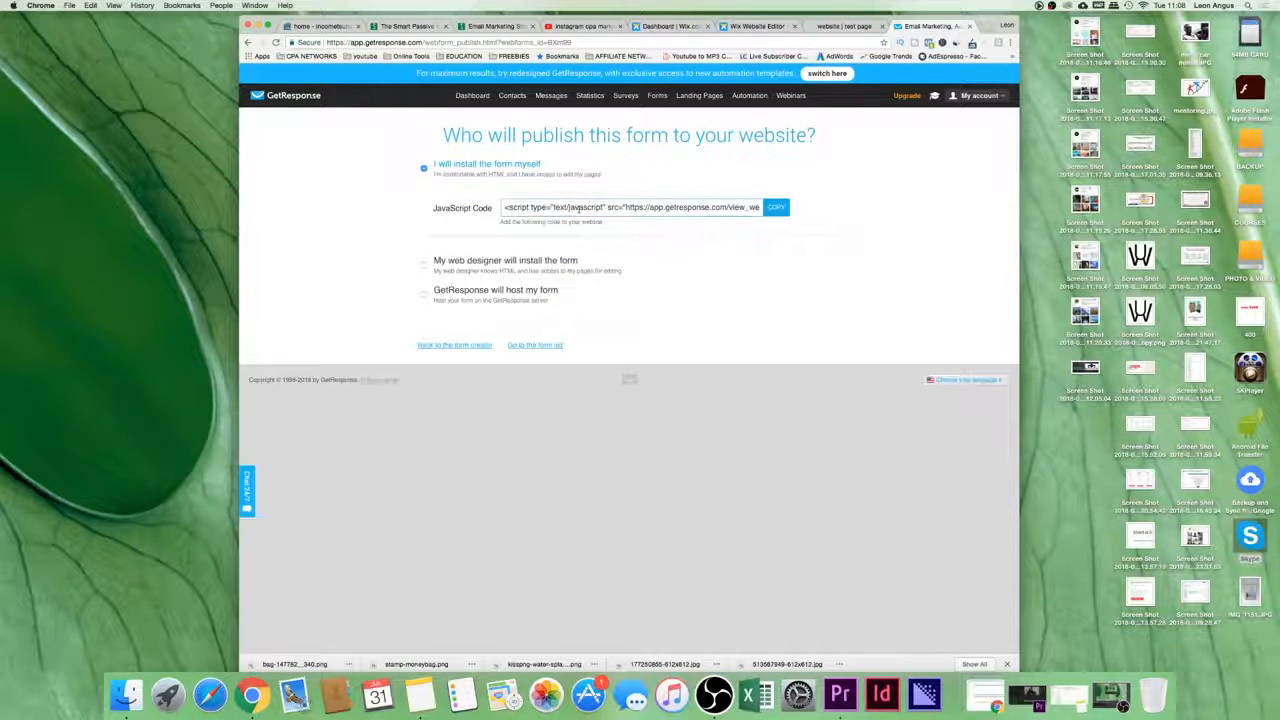
{"action": "left_click_drag", "start_coordinate": [504, 207], "coordinate": [760, 207]}
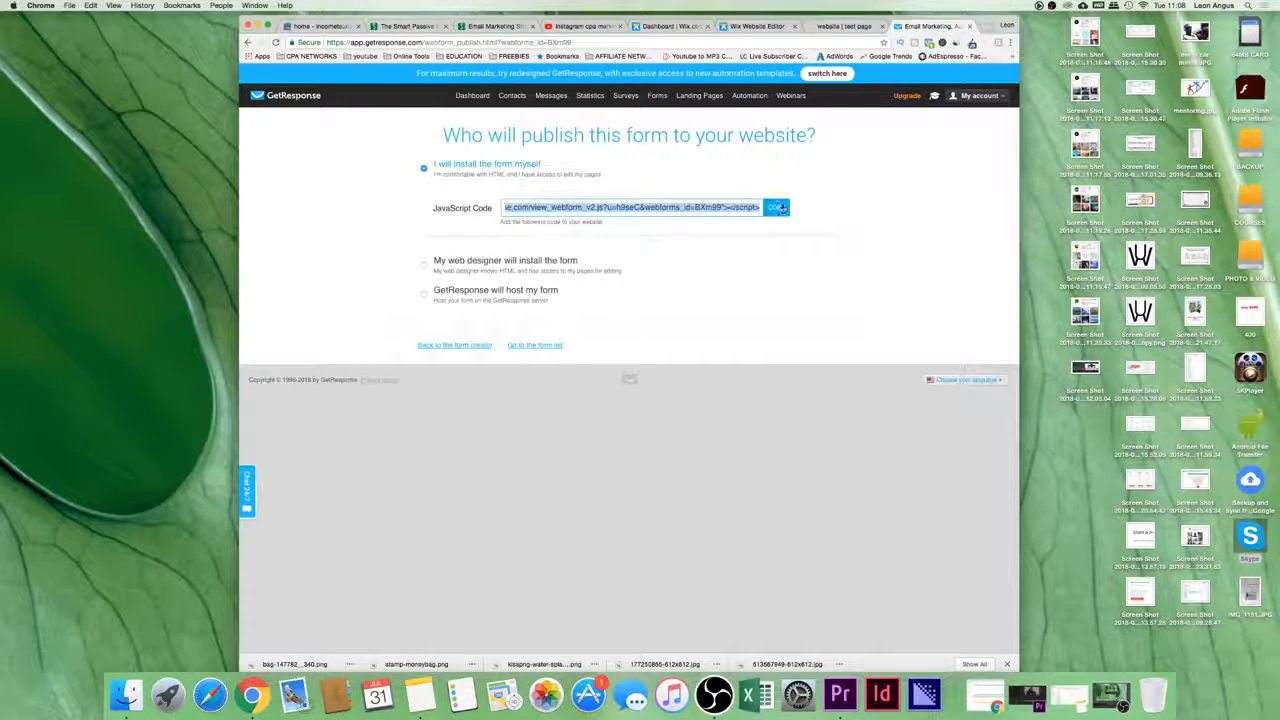
{"action": "left_click", "coordinate": [775, 207]}
Close the live test page tab and reopen it from the browser History
{"action": "left_click", "coordinate": [848, 26]}
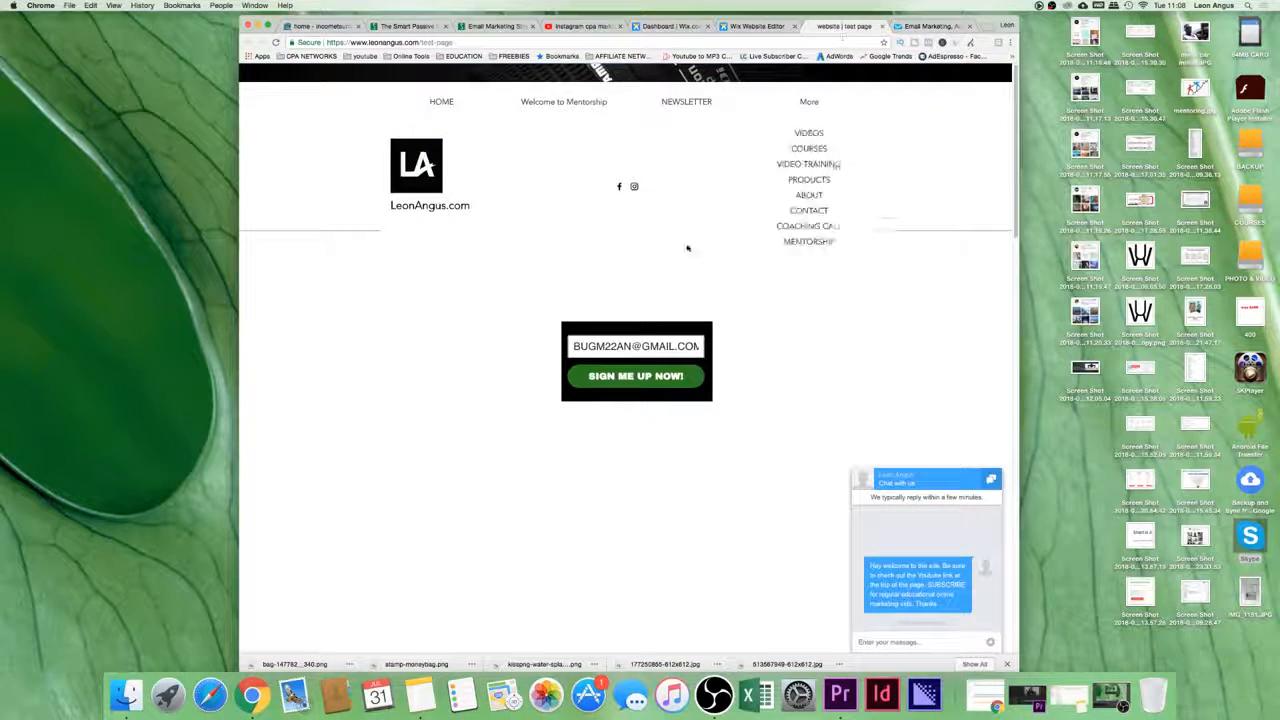
{"action": "left_click", "coordinate": [882, 27]}
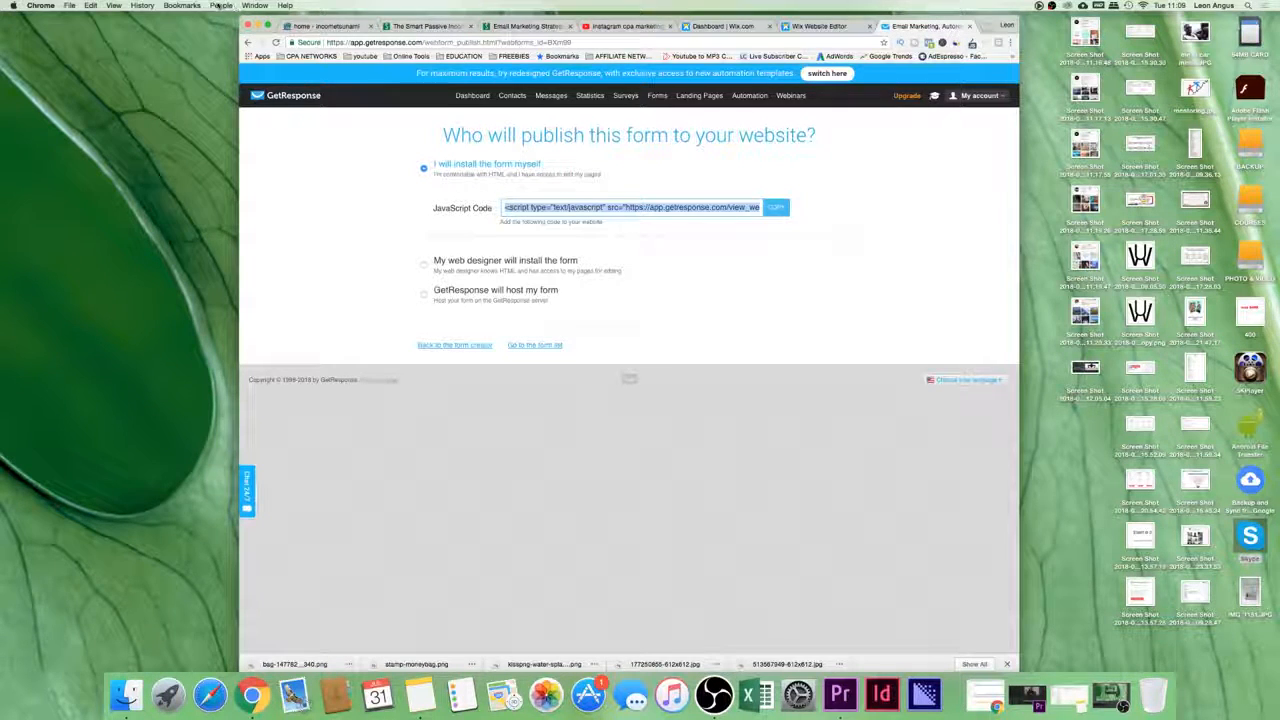
{"action": "left_click", "coordinate": [142, 5]}
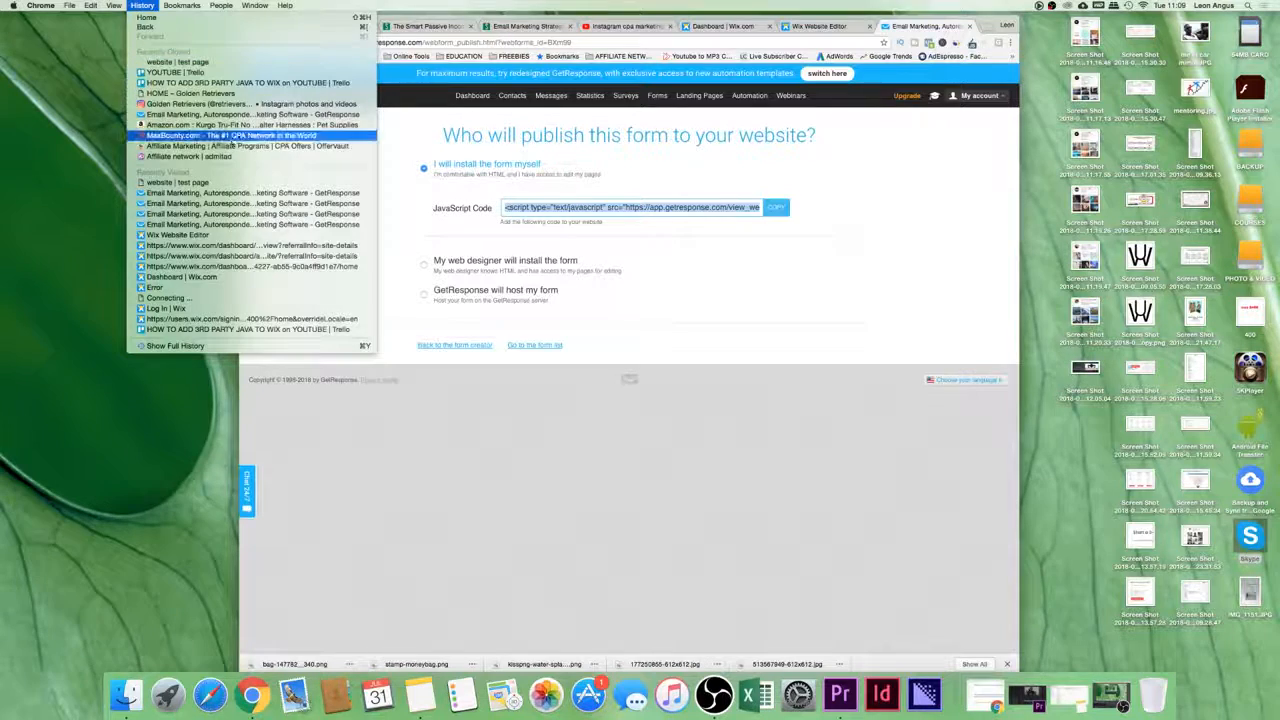
{"action": "left_click", "coordinate": [177, 182]}
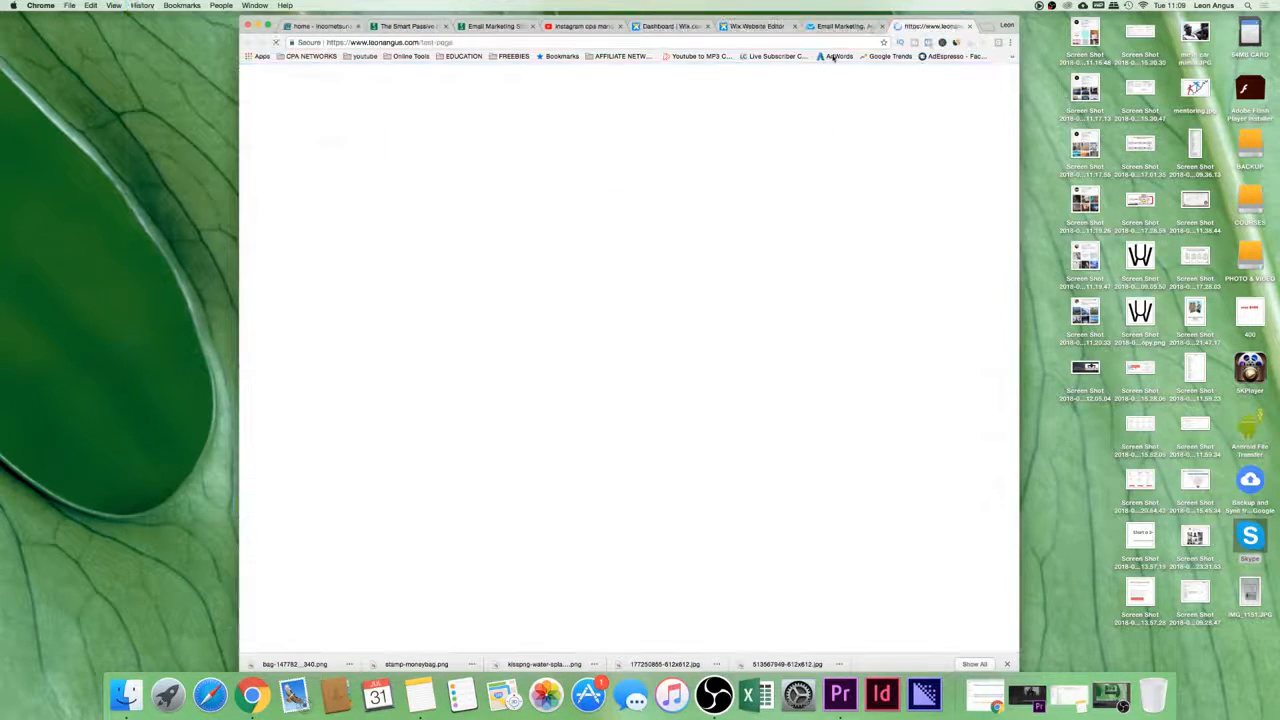
Back in Wix, paste the GetResponse script into the signup embed's website address field
{"action": "left_click", "coordinate": [760, 25]}
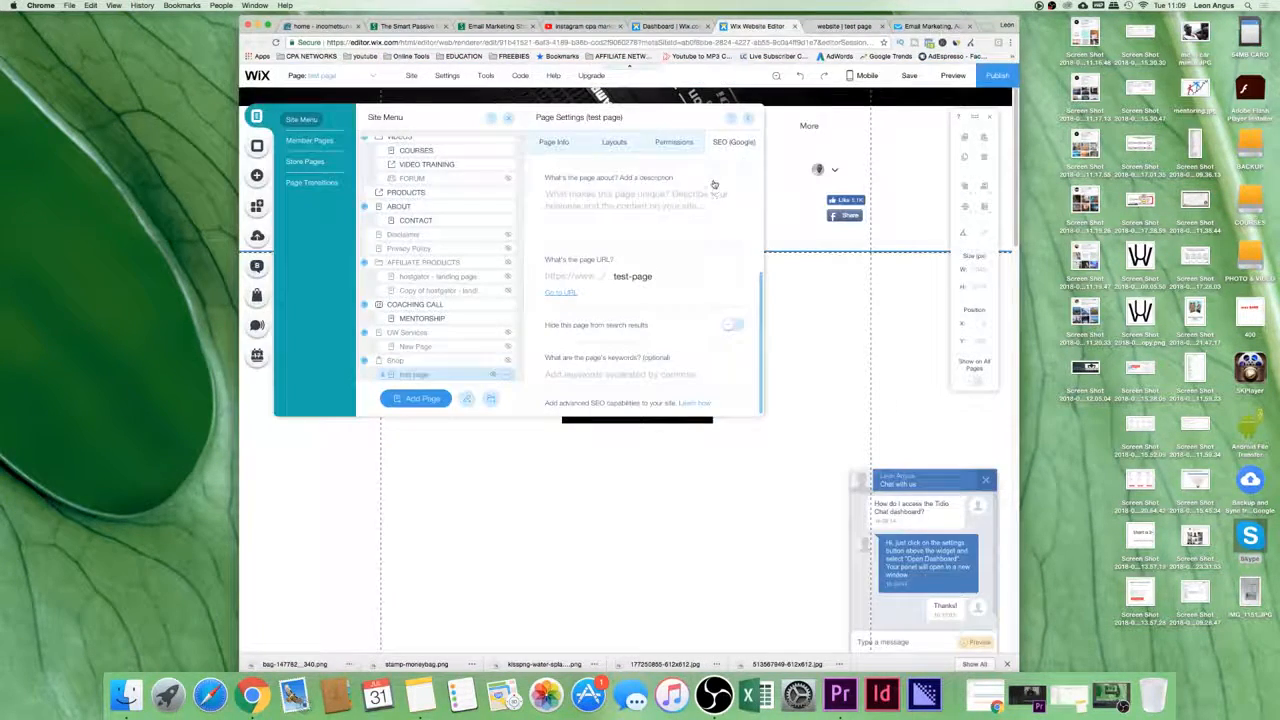
{"action": "key", "text": "Escape"}
{"action": "left_click", "coordinate": [662, 368]}
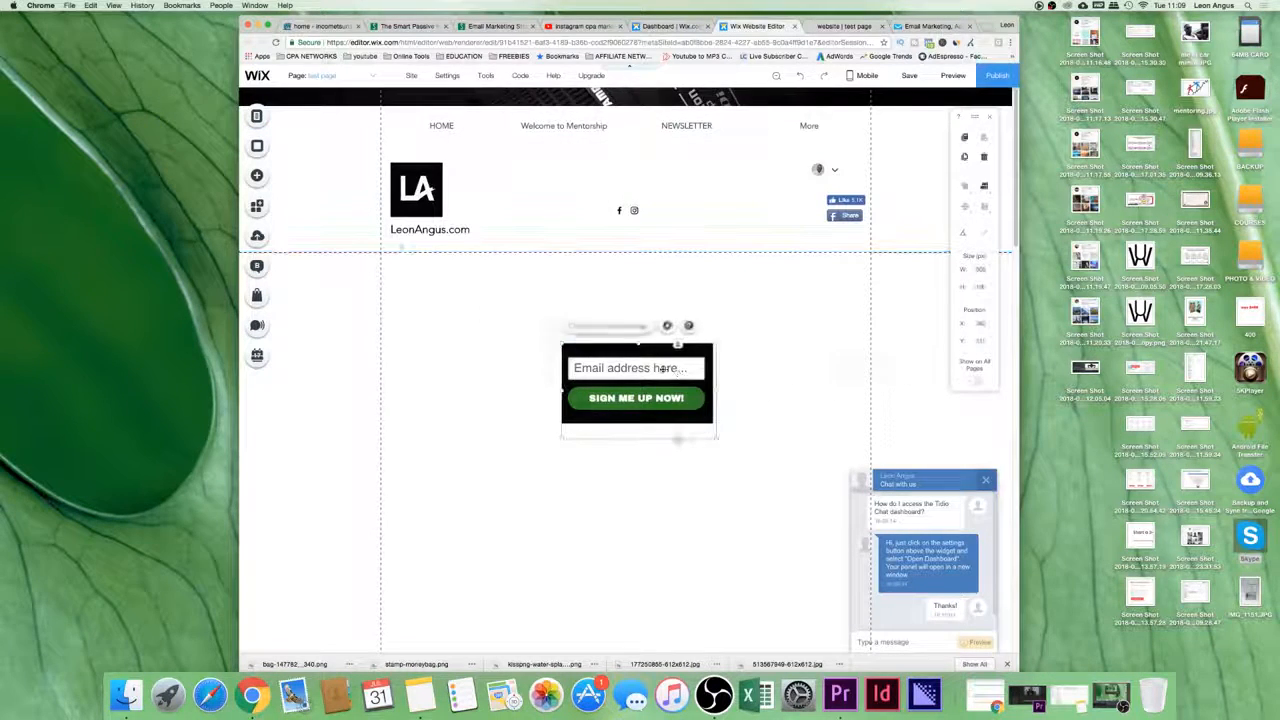
{"action": "left_click", "coordinate": [605, 327]}
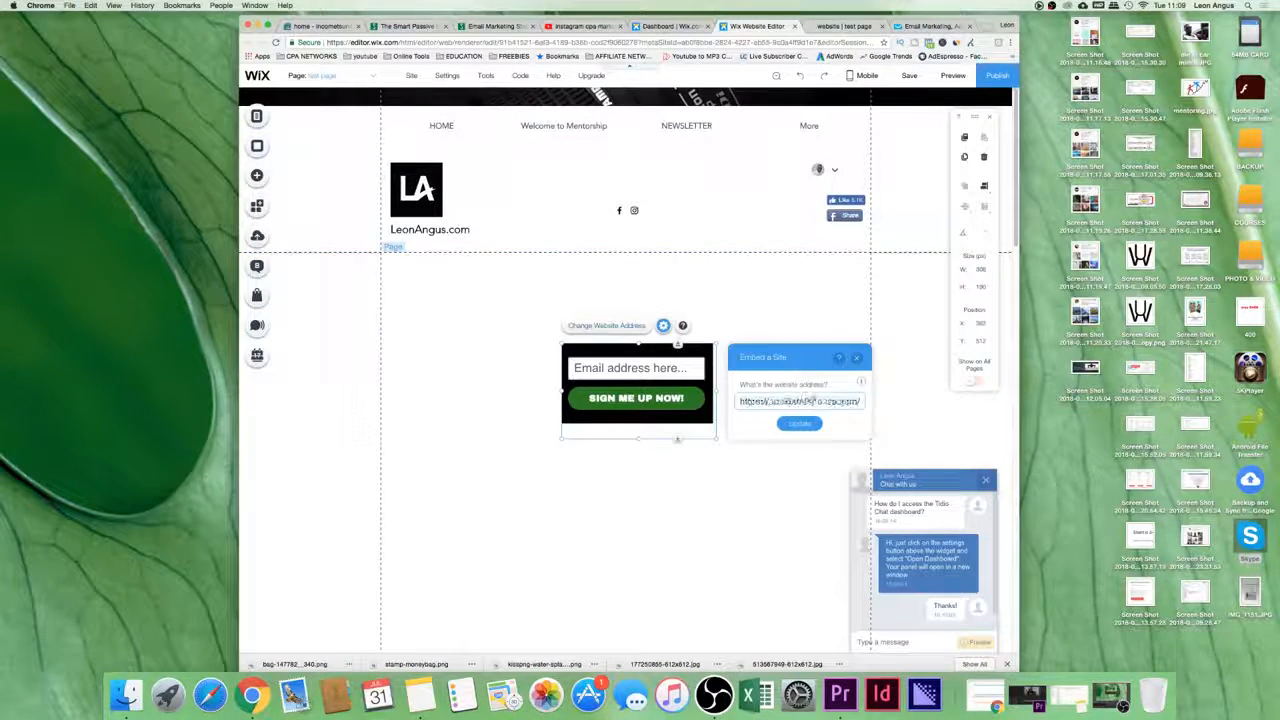
{"action": "key", "text": "super+v"}
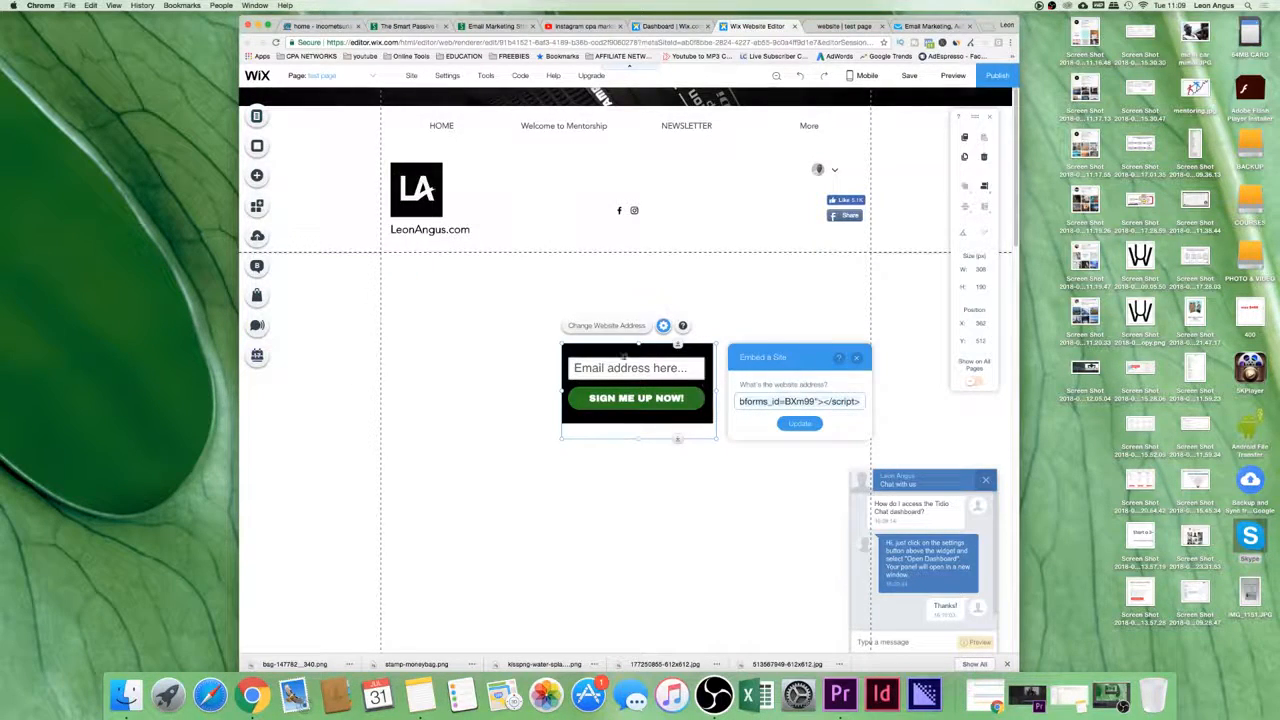
{"action": "left_click", "coordinate": [740, 310]}
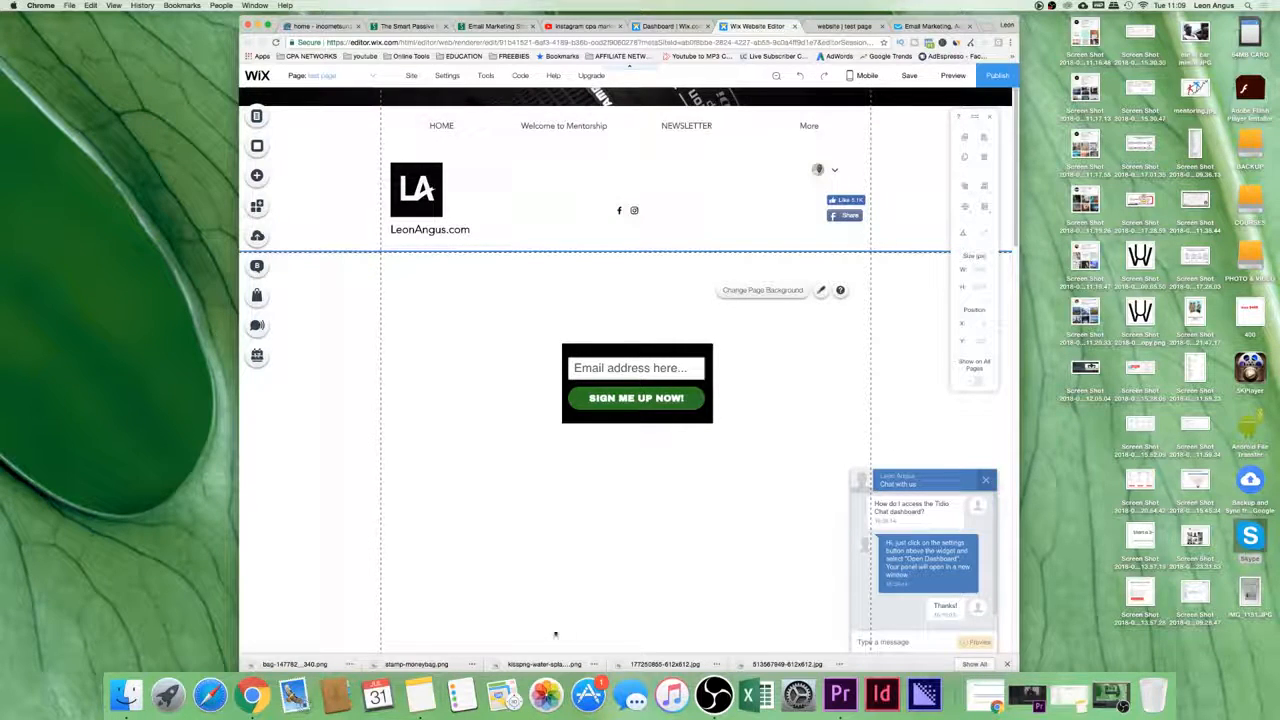
Read the 'Adding script to WIX' note about <allow script>, then minimise Notes
{"action": "left_click", "coordinate": [420, 695]}
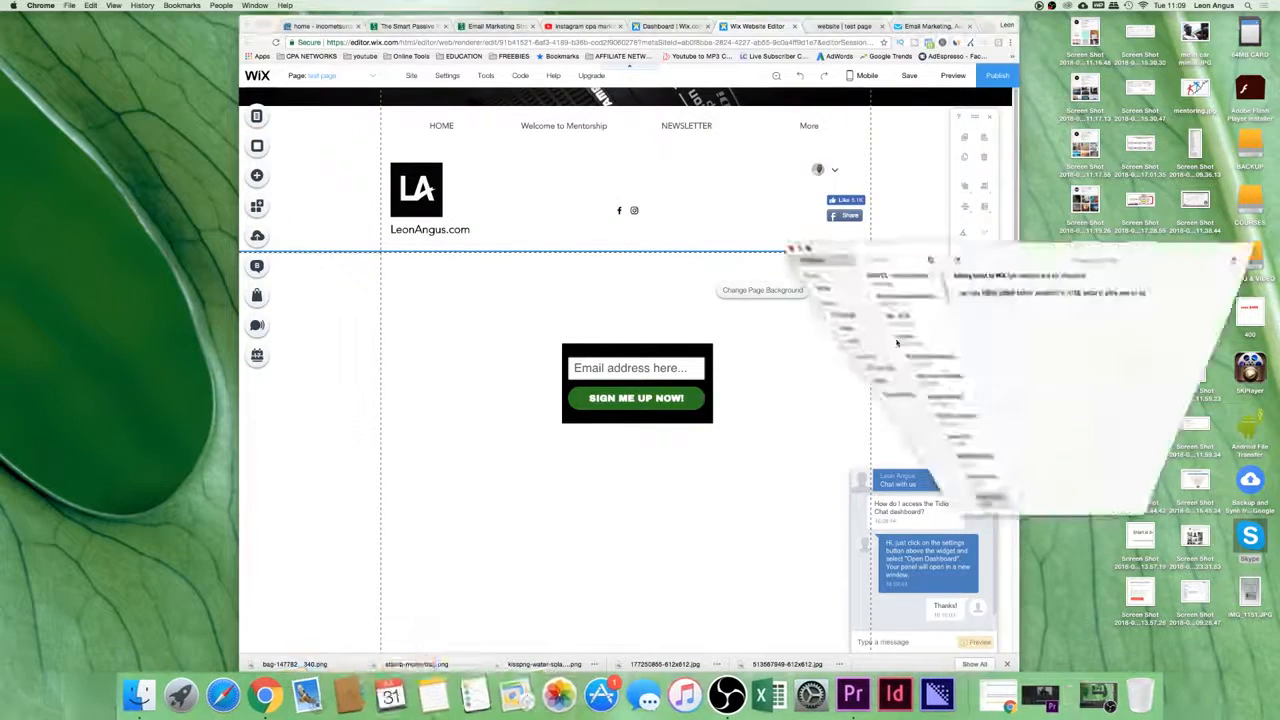
{"action": "left_click", "coordinate": [959, 144]}
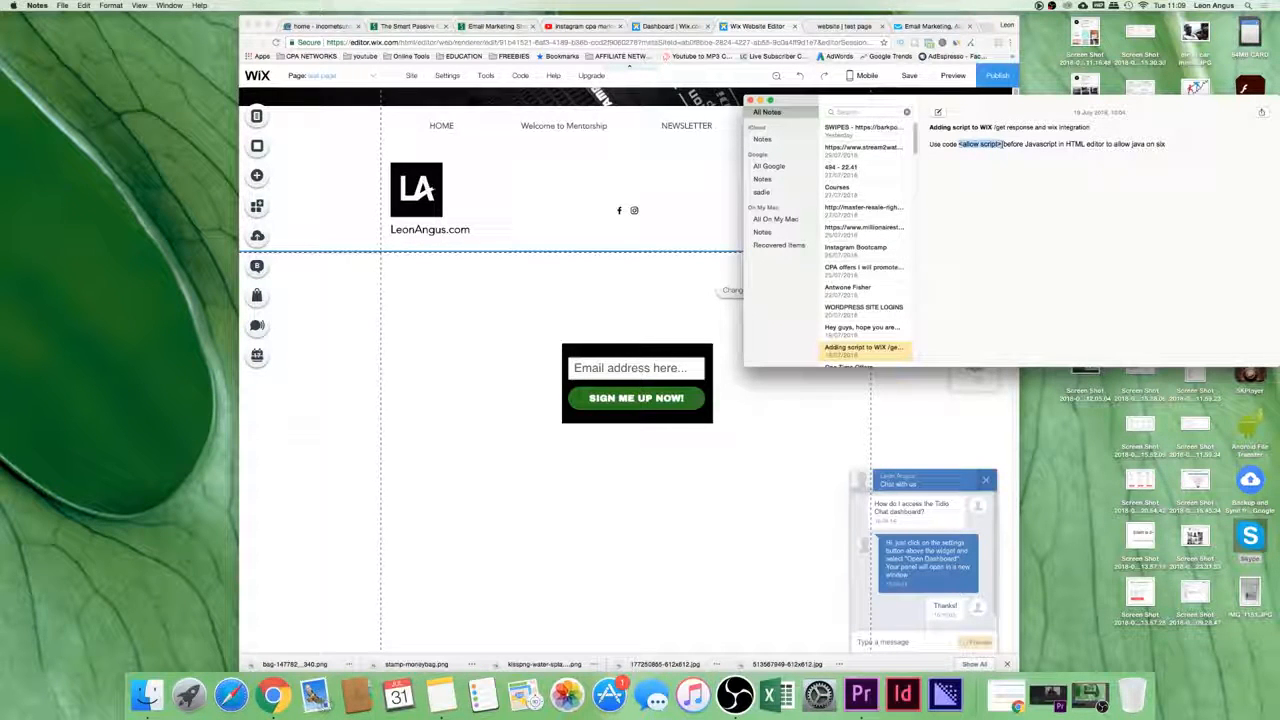
{"action": "left_click_drag", "start_coordinate": [1000, 144], "coordinate": [960, 144]}
{"action": "left_click", "coordinate": [760, 100]}
Delete the old subscribe widget and add an HTML embed box in its place
{"action": "left_click", "coordinate": [640, 380]}
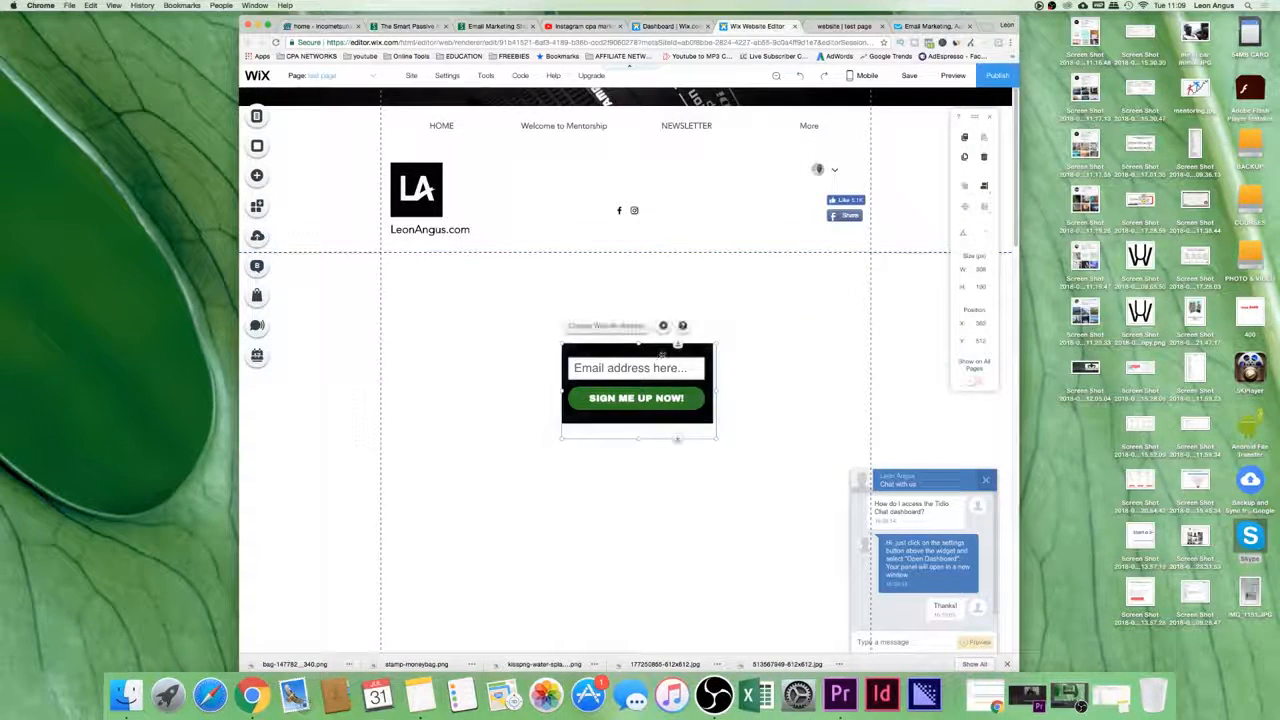
{"action": "key", "text": "Delete"}
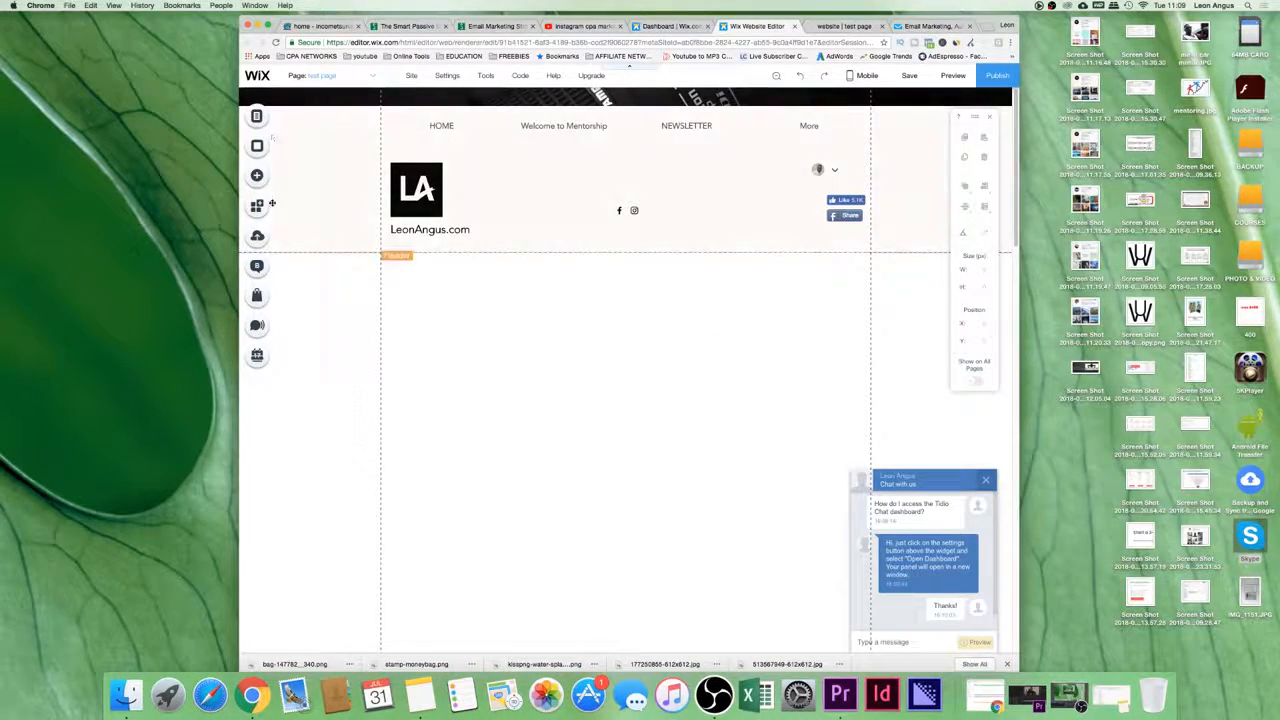
{"action": "left_click", "coordinate": [256, 176]}
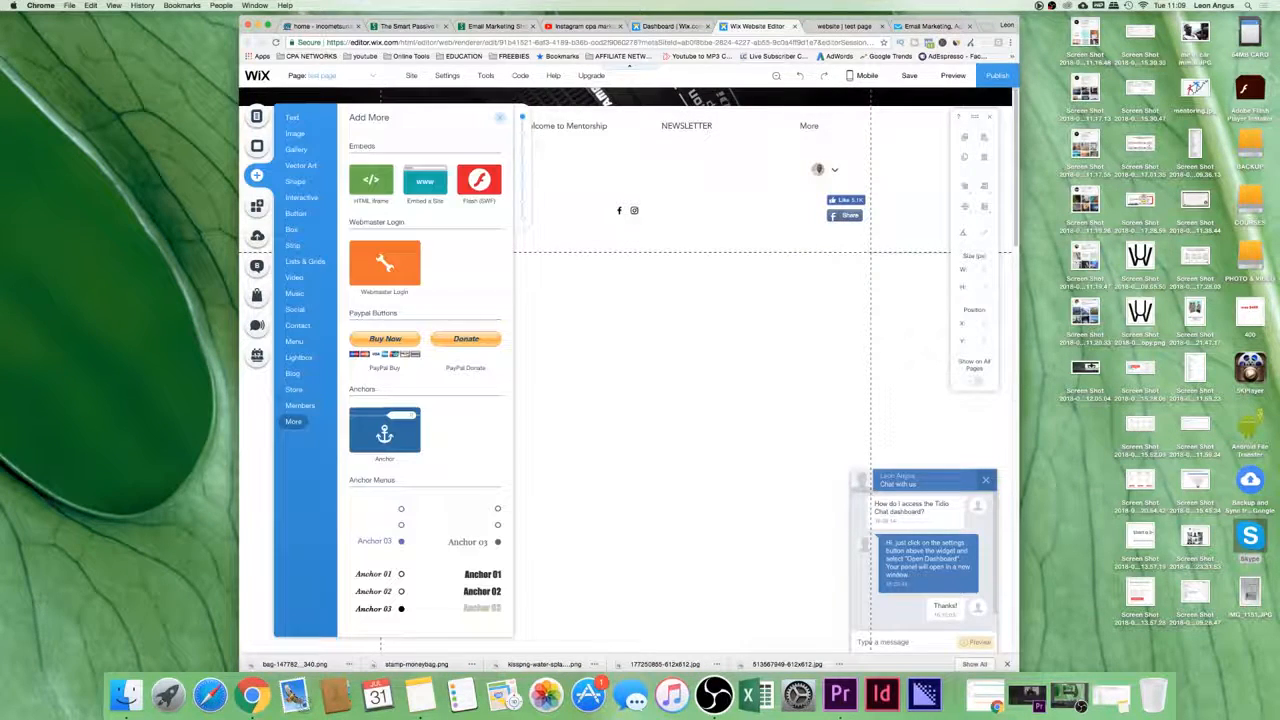
{"action": "left_click", "coordinate": [370, 180]}
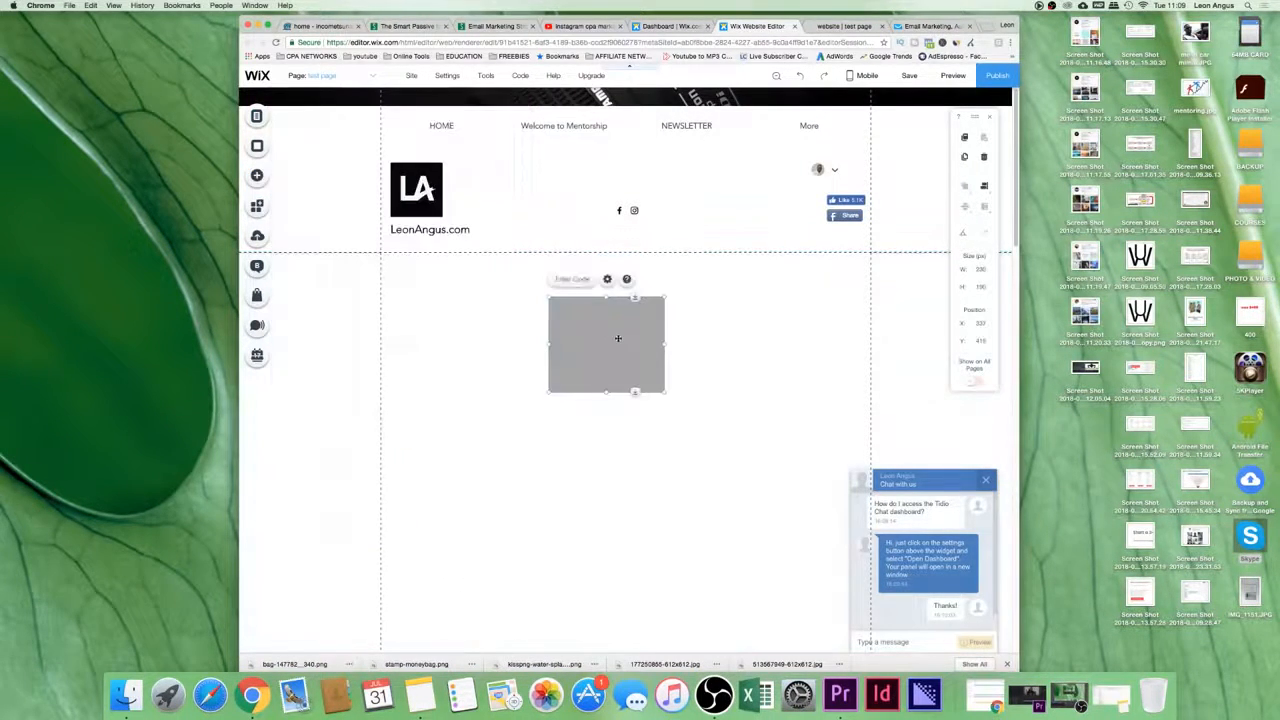
{"action": "left_click", "coordinate": [572, 279]}
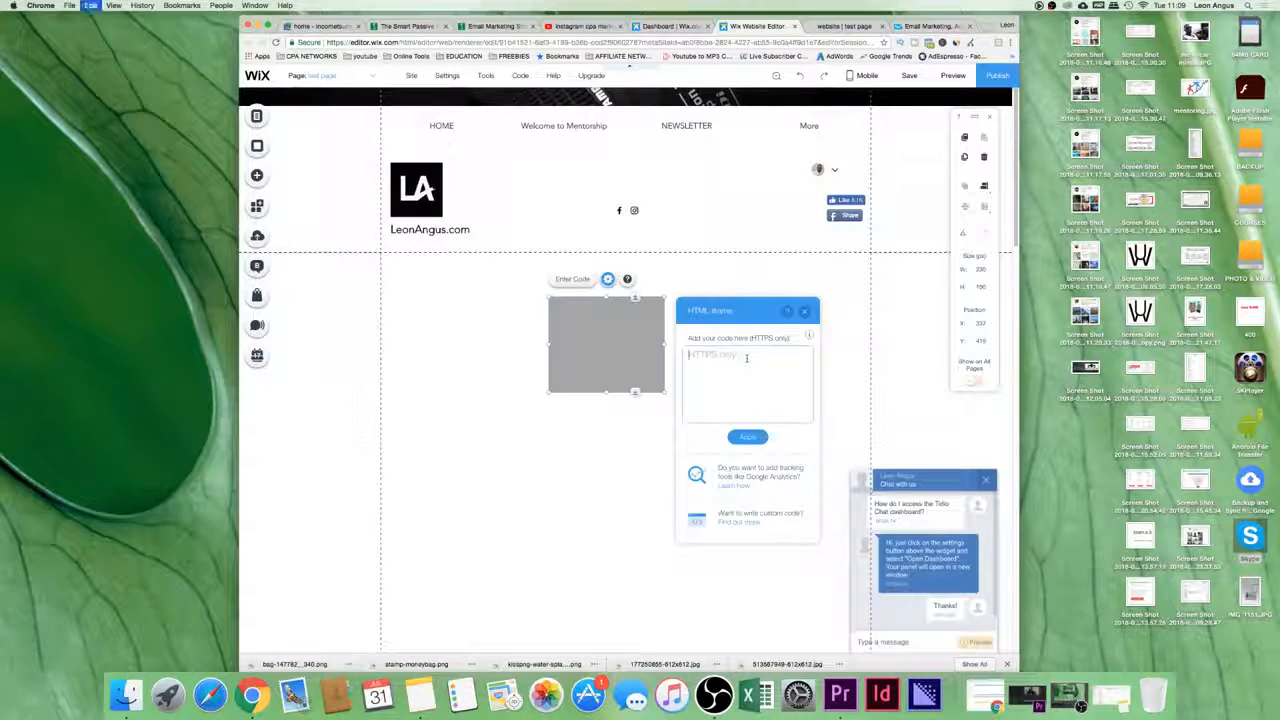
Paste the GetResponse form JavaScript into the embed's code after allow script and apply it
{"action": "left_click", "coordinate": [930, 26]}
{"action": "left_click", "coordinate": [776, 208]}
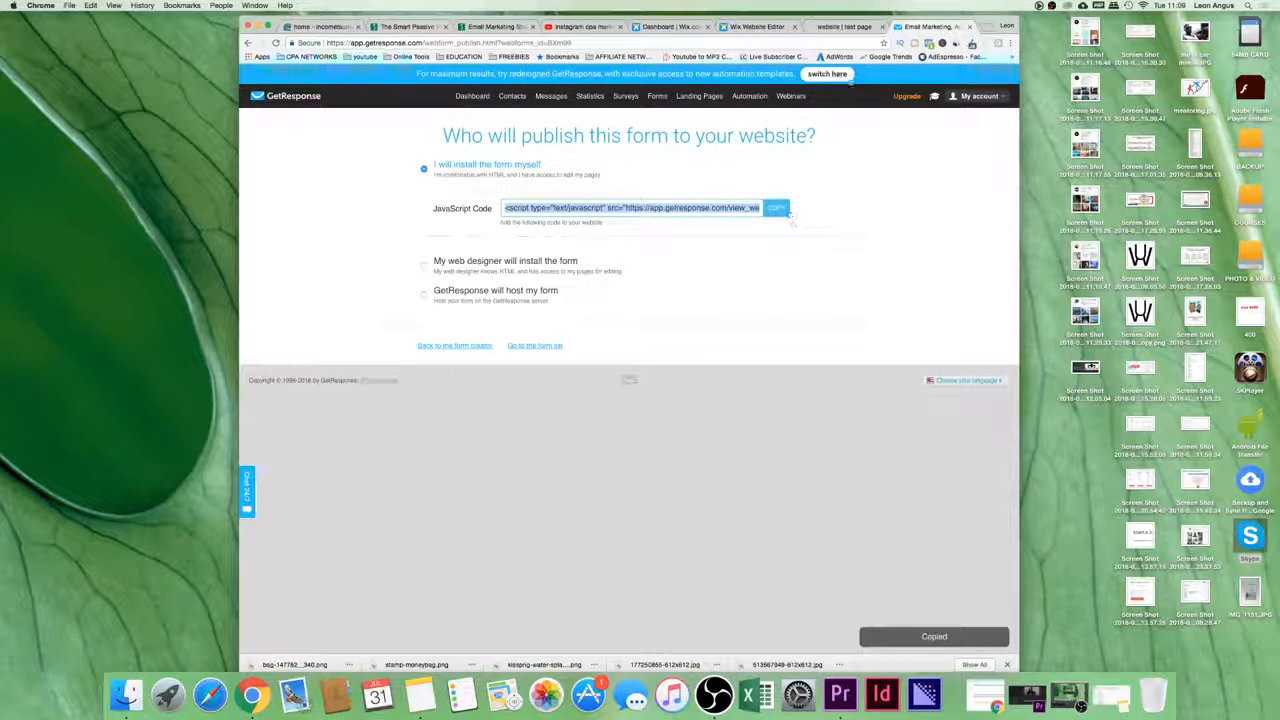
{"action": "left_click", "coordinate": [757, 27]}
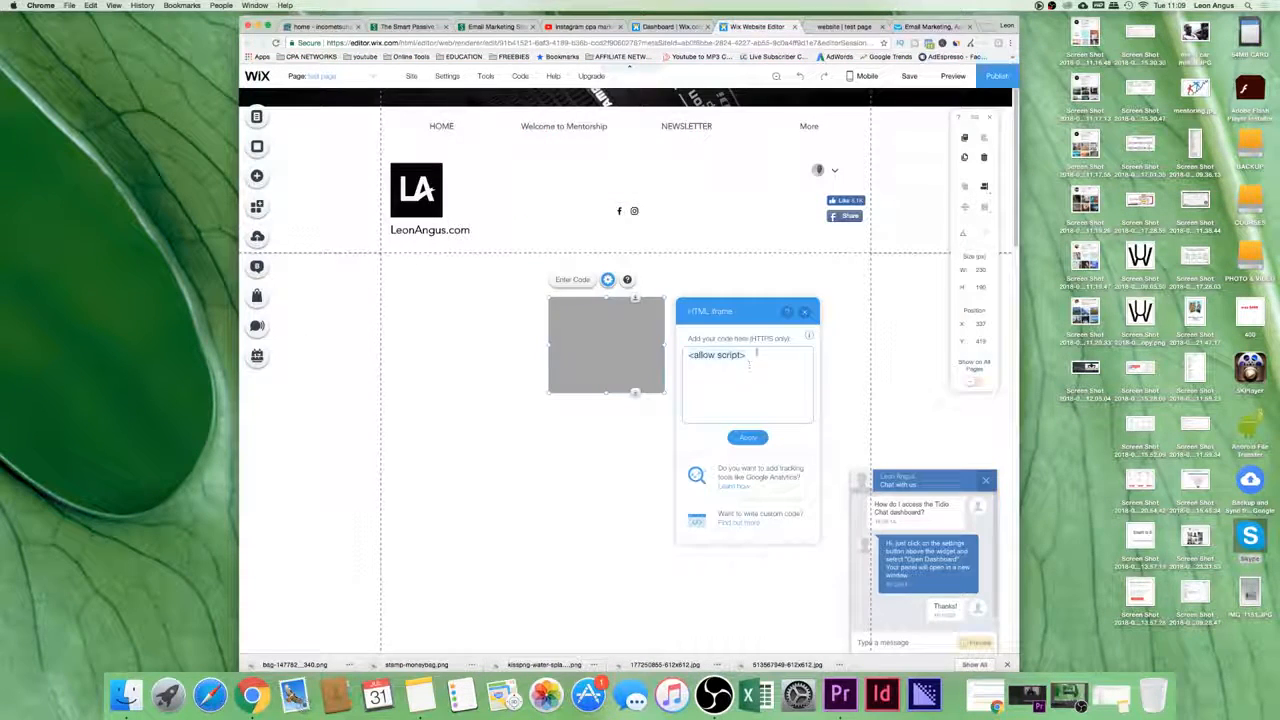
{"action": "key", "text": "super+v"}
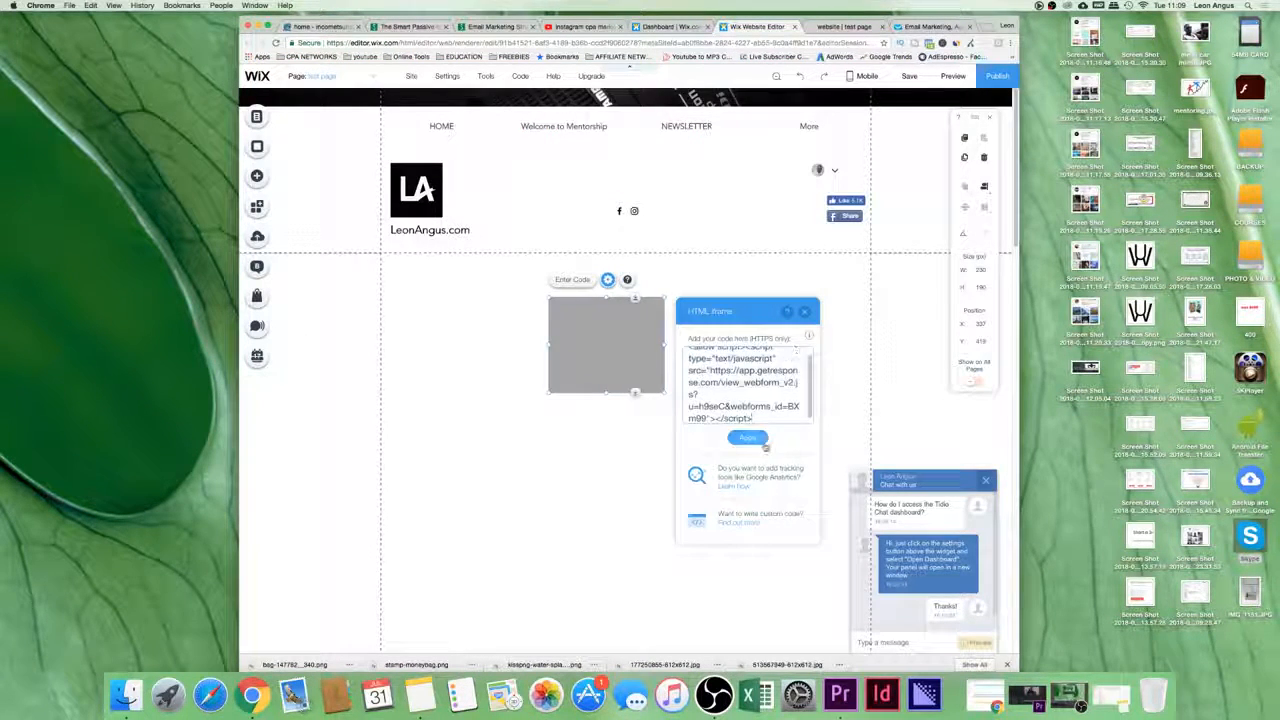
{"action": "left_click", "coordinate": [748, 437]}
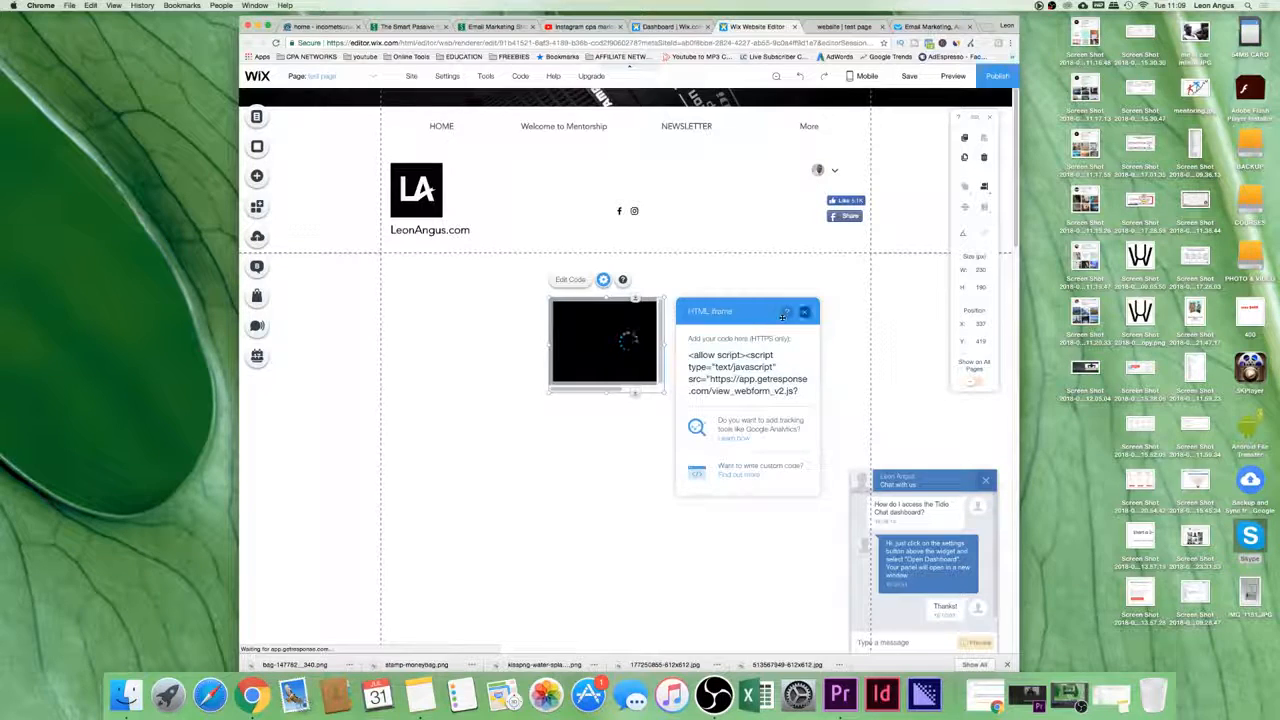
{"action": "left_click", "coordinate": [670, 315]}
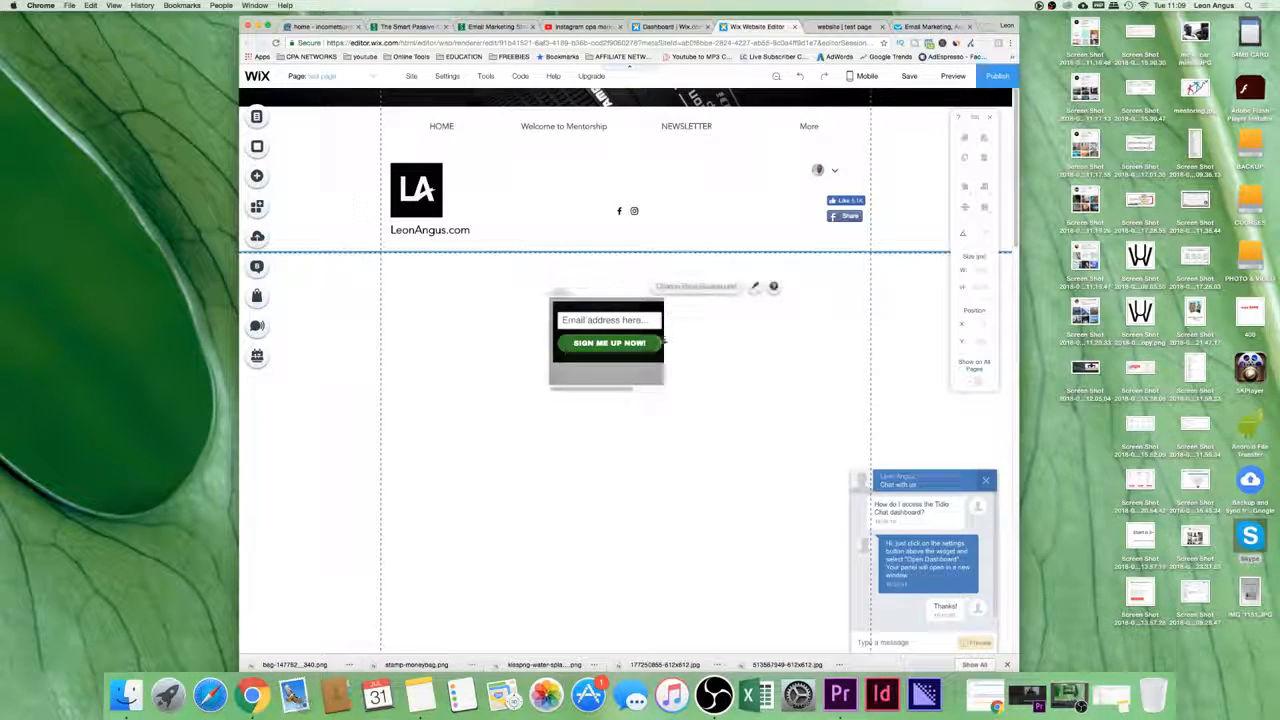
{"action": "left_click", "coordinate": [760, 330]}
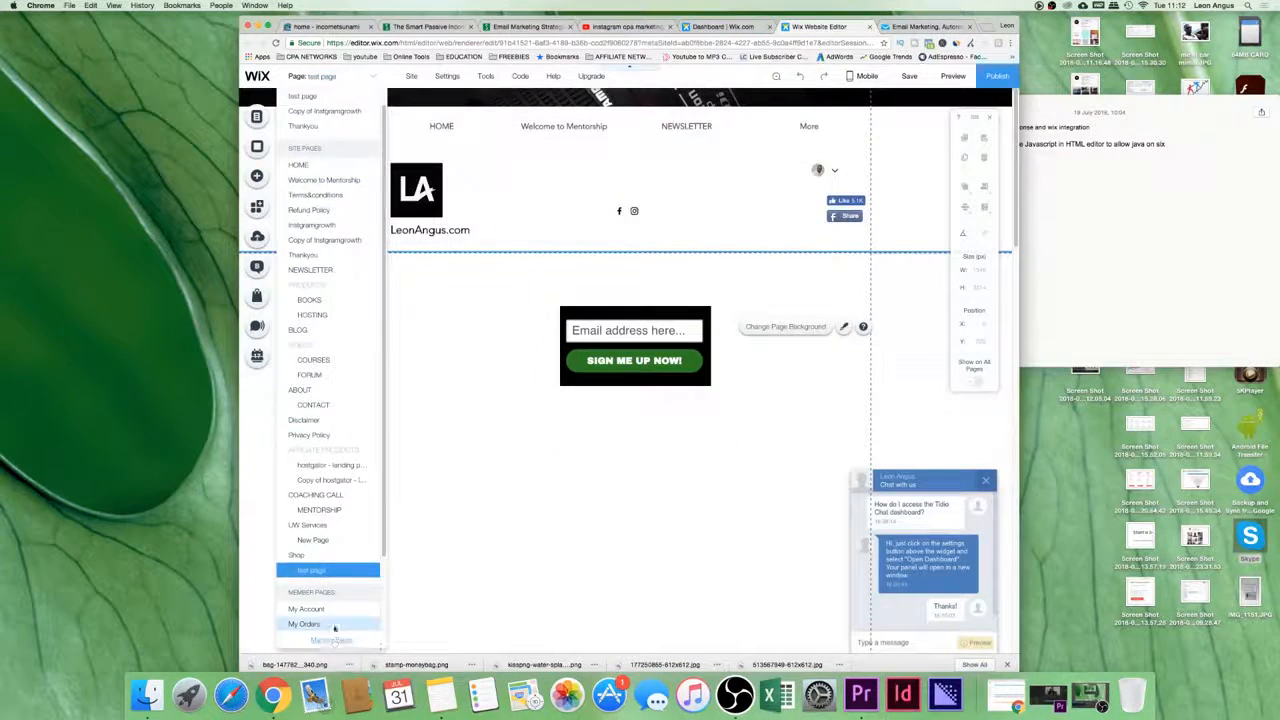
Open the live test page in a new tab via its Page SEO settings link
{"action": "left_click", "coordinate": [330, 640]}
{"action": "left_click", "coordinate": [506, 374]}
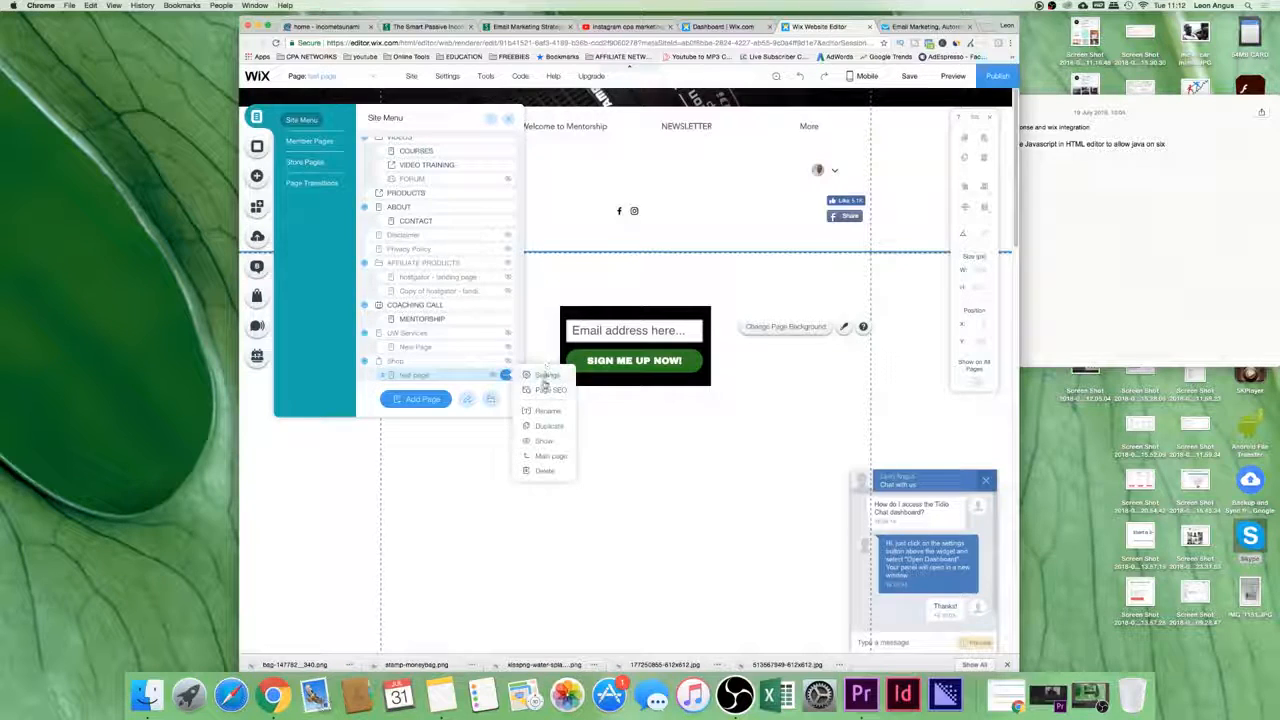
{"action": "left_click", "coordinate": [543, 389]}
{"action": "left_click", "coordinate": [625, 322]}
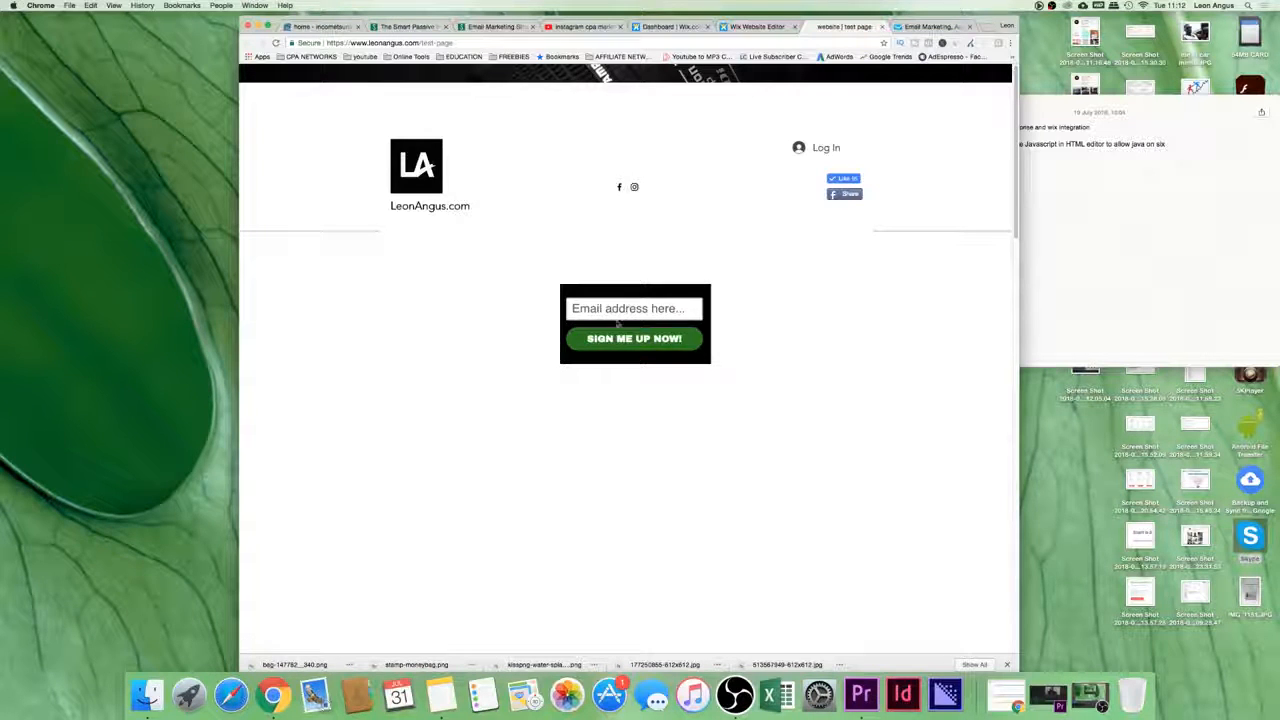
Enter a test email in the live form and submit with SIGN ME UP NOW!
{"action": "left_click", "coordinate": [622, 309]}
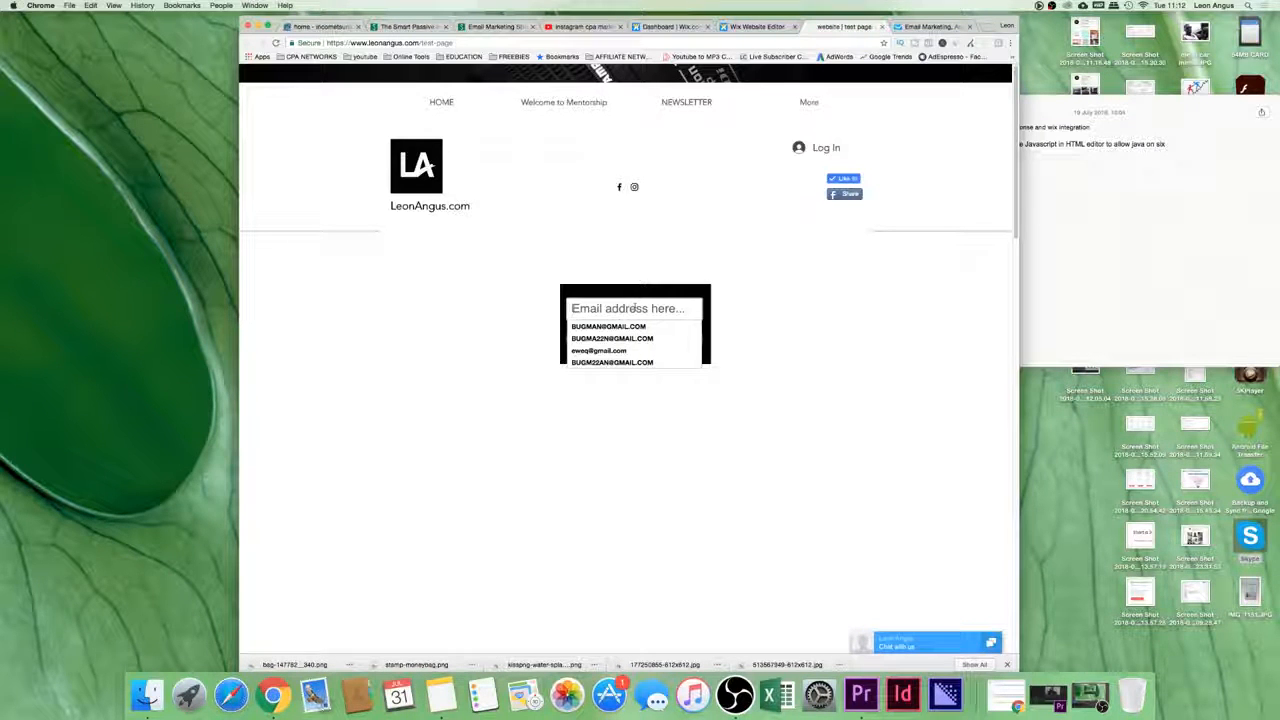
{"action": "type", "text": "23"}
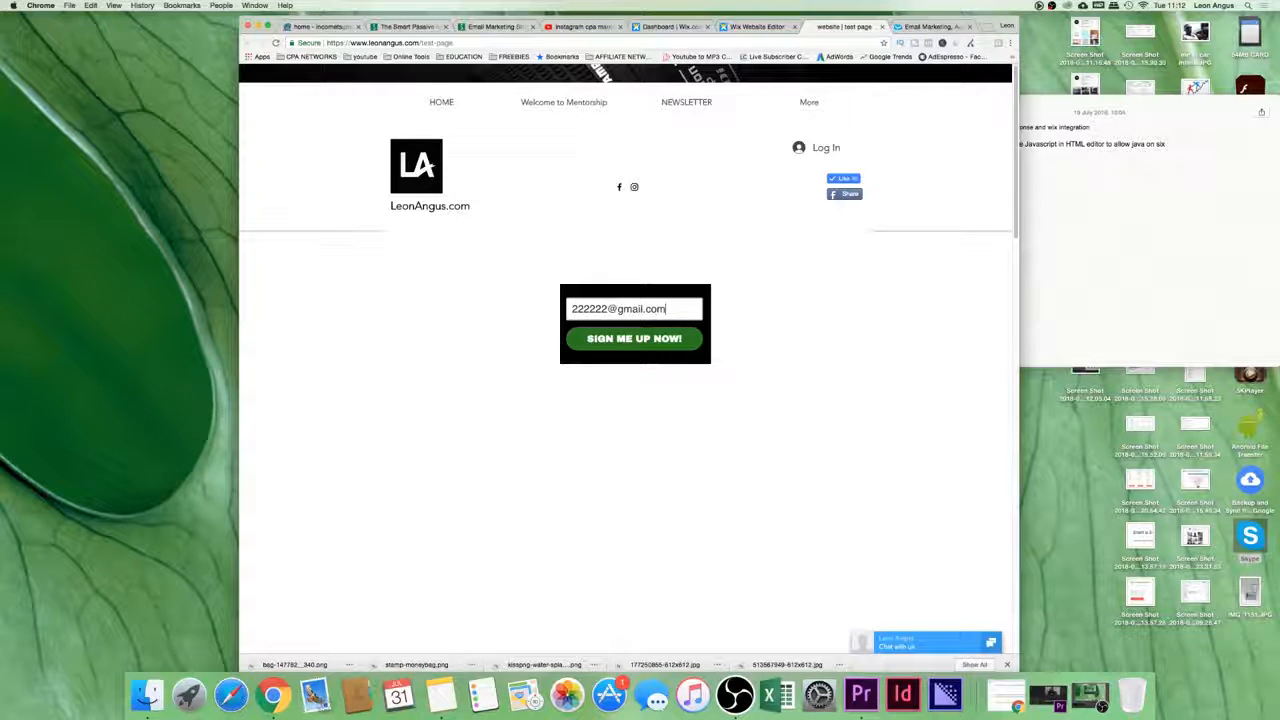
{"action": "left_click", "coordinate": [634, 338]}
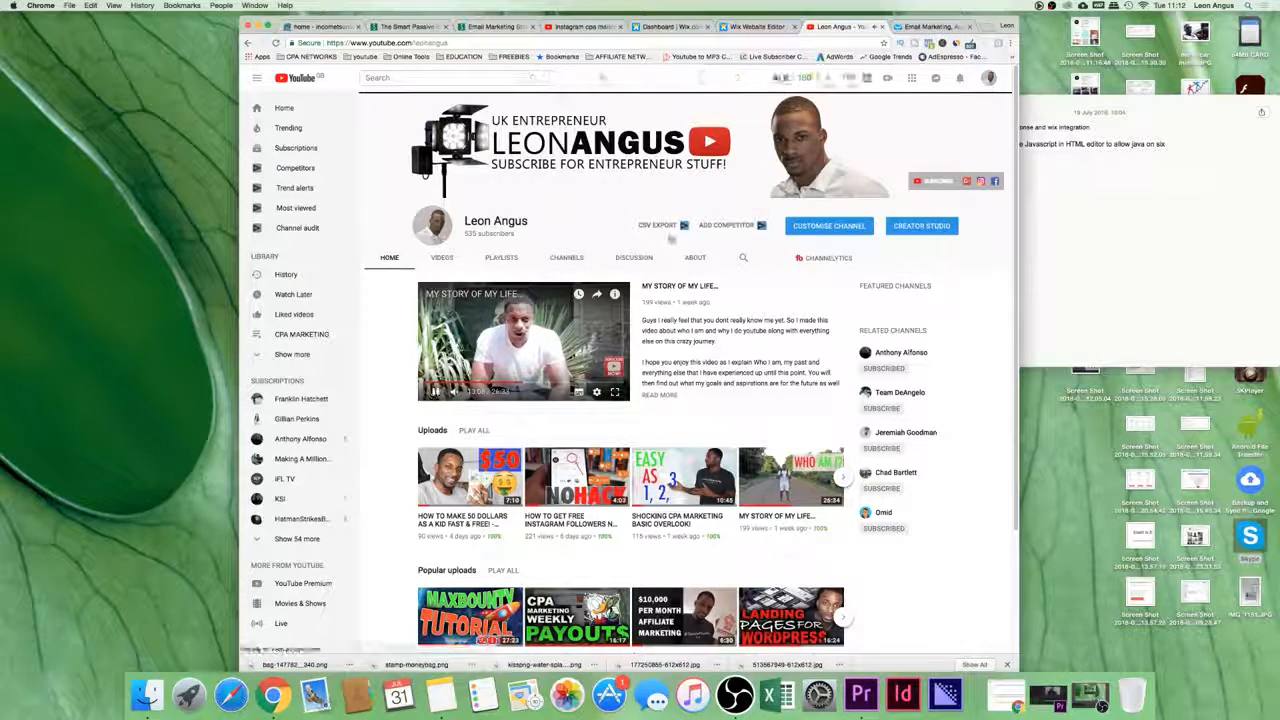
Show GetResponse's Manage Forms list, reload it to refresh counts, and open a form
{"action": "left_click", "coordinate": [913, 28]}
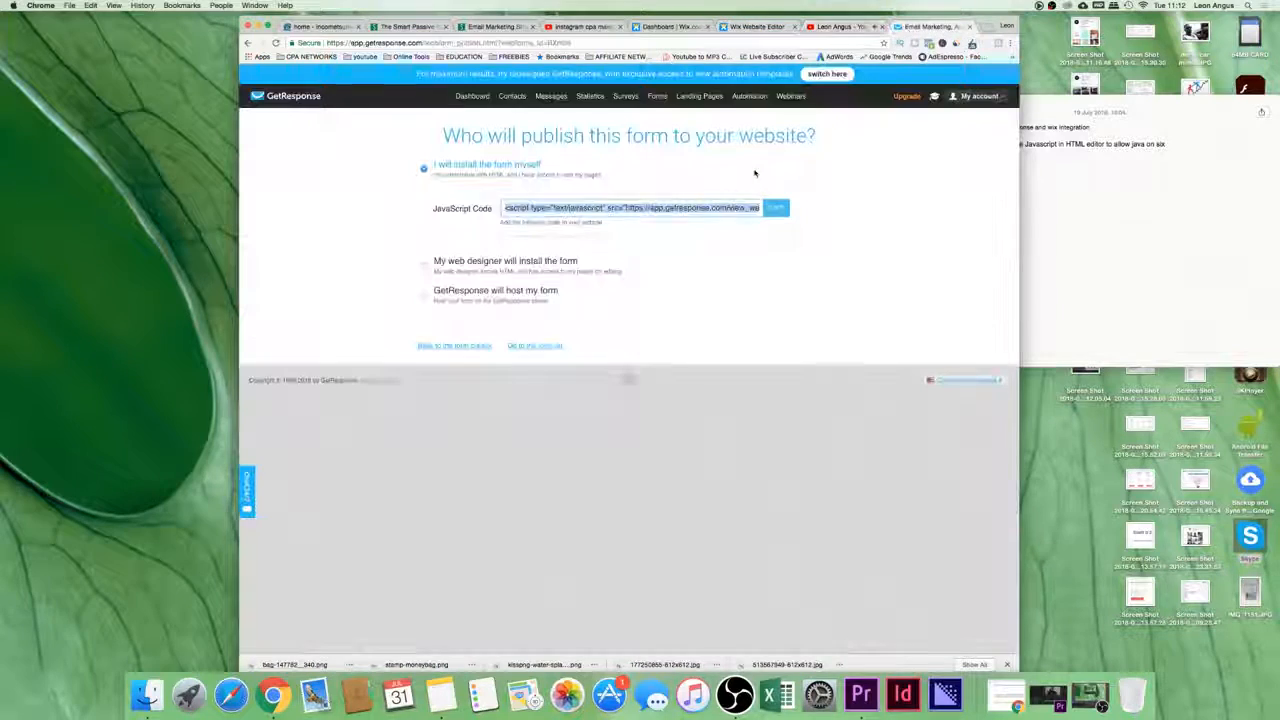
{"action": "left_click", "coordinate": [657, 108]}
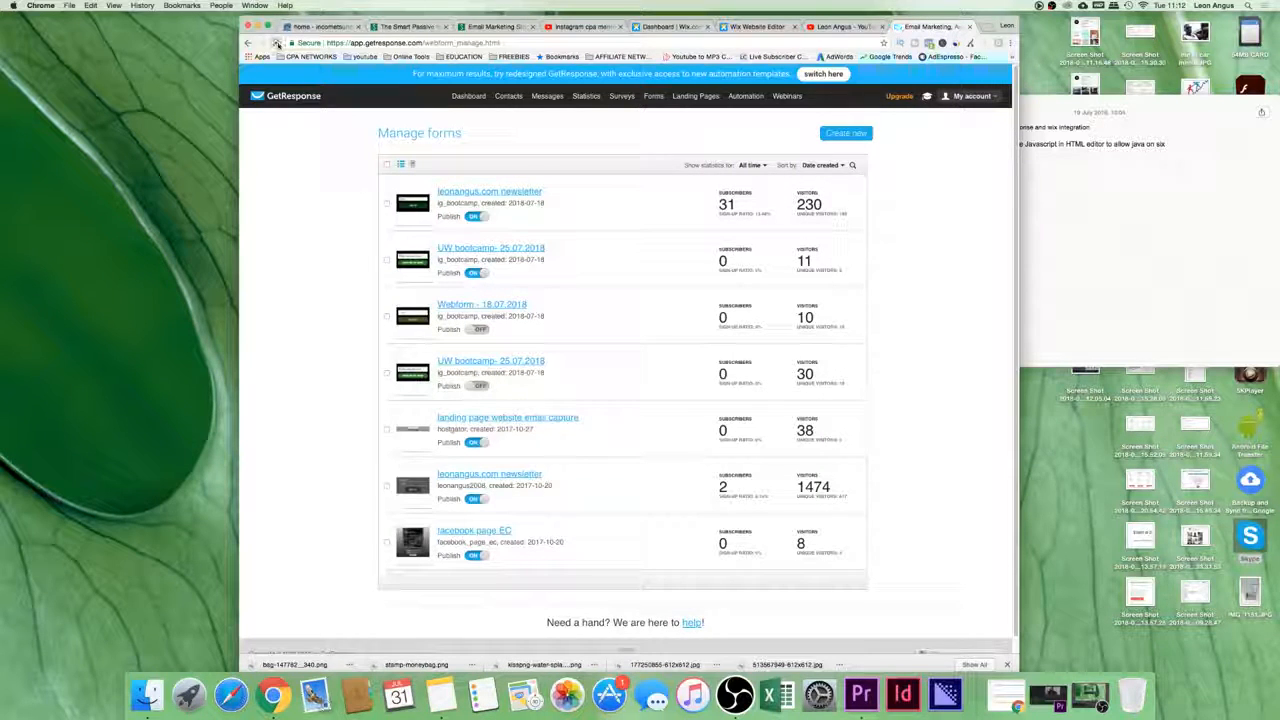
{"action": "left_click", "coordinate": [277, 43]}
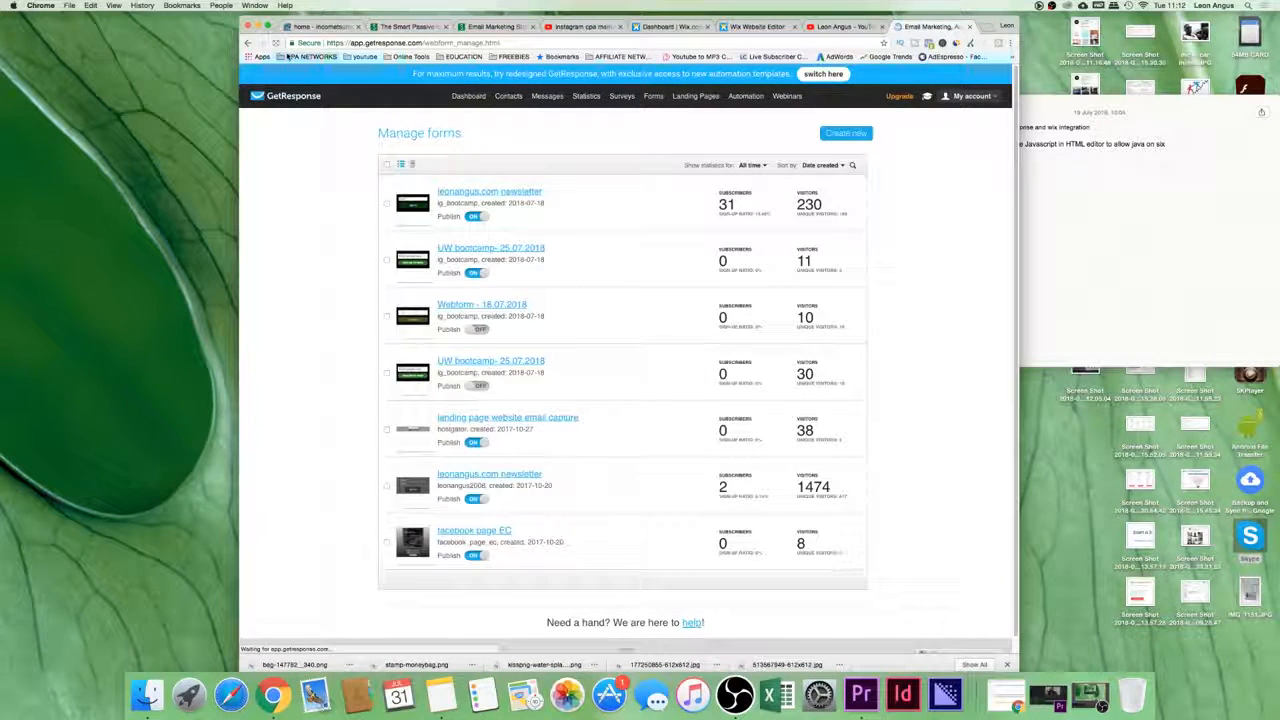
{"action": "mouse_move", "coordinate": [522, 250]}
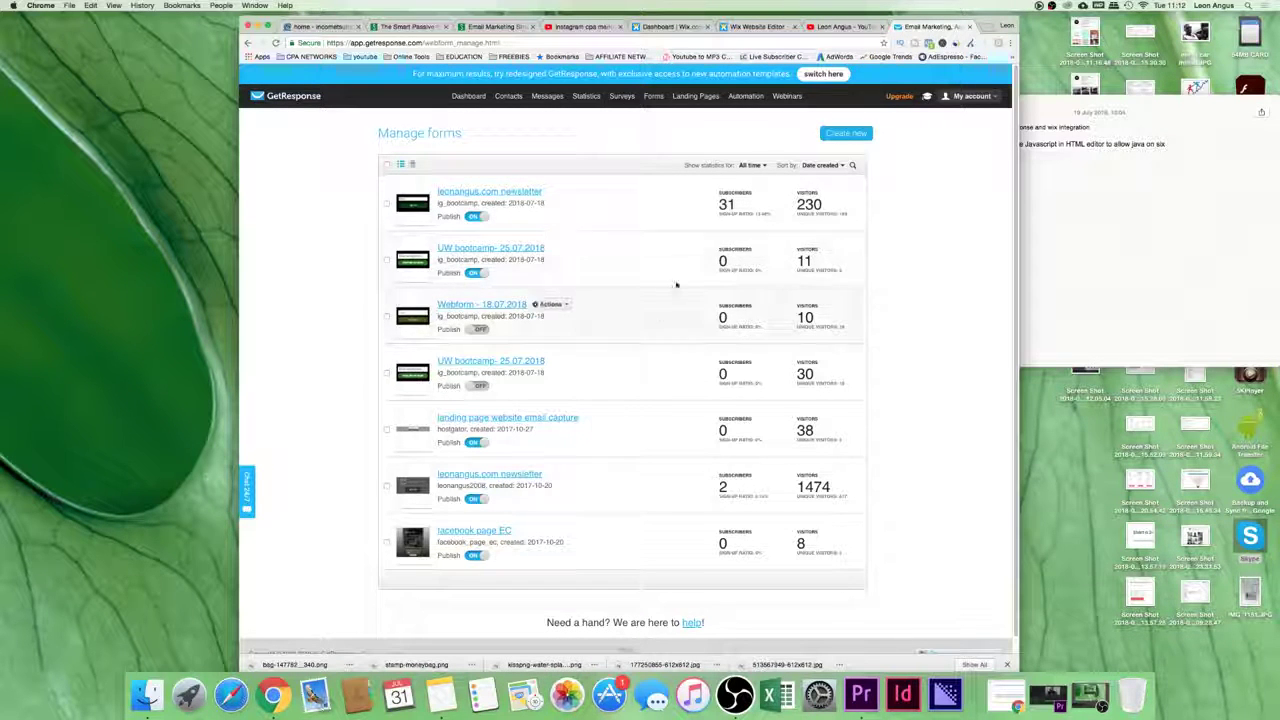
{"action": "left_click", "coordinate": [520, 248]}
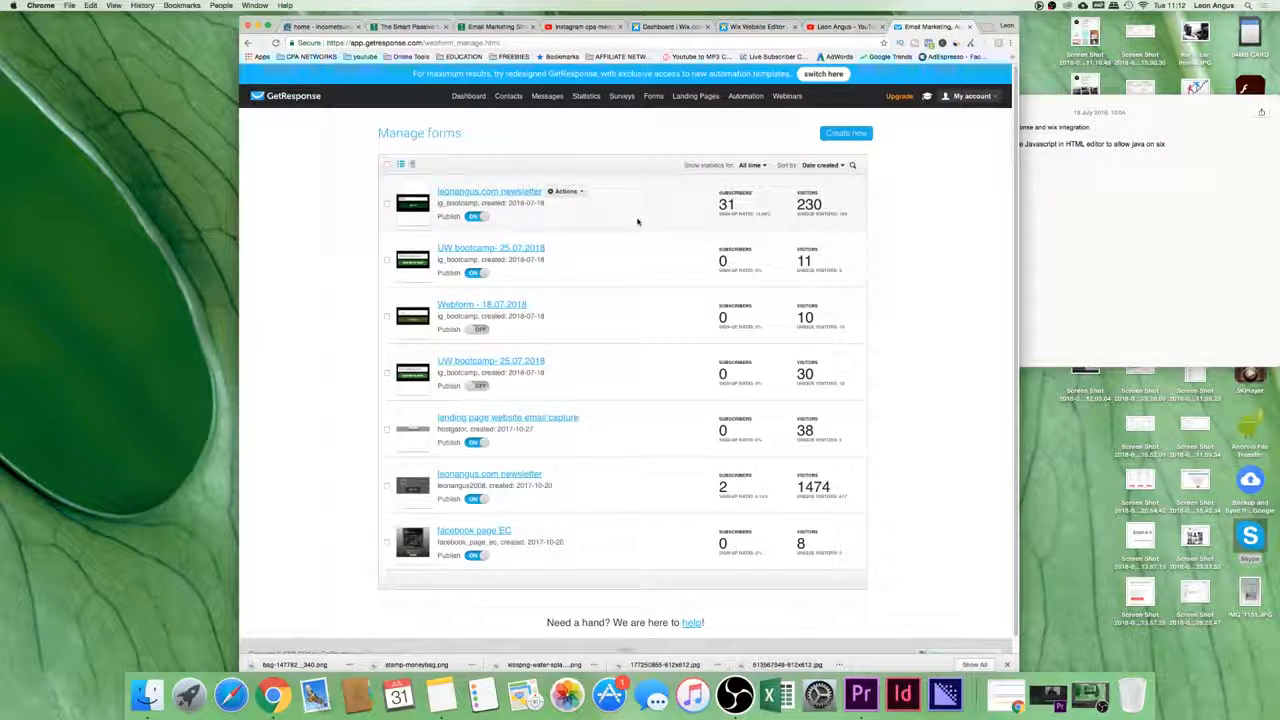
Cycle through the browser tabs and land back on the Wix Website Editor tab
{"action": "left_click", "coordinate": [843, 26]}
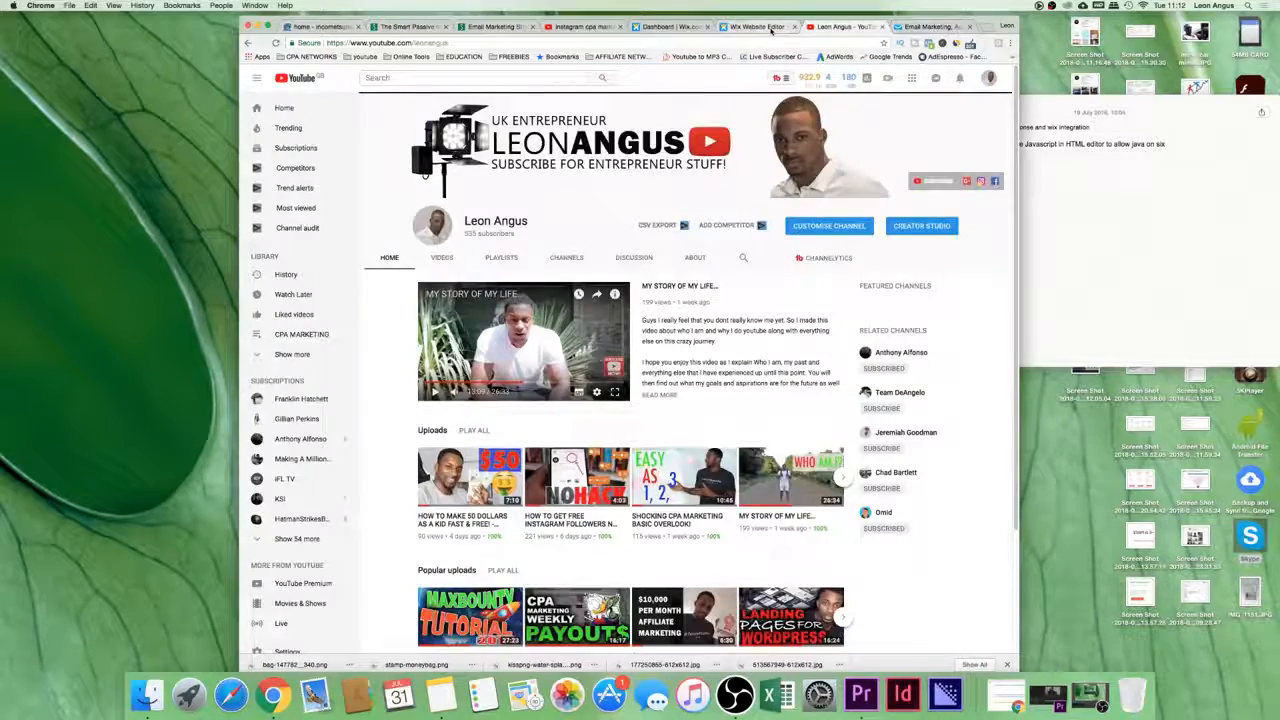
{"action": "left_click", "coordinate": [757, 26]}
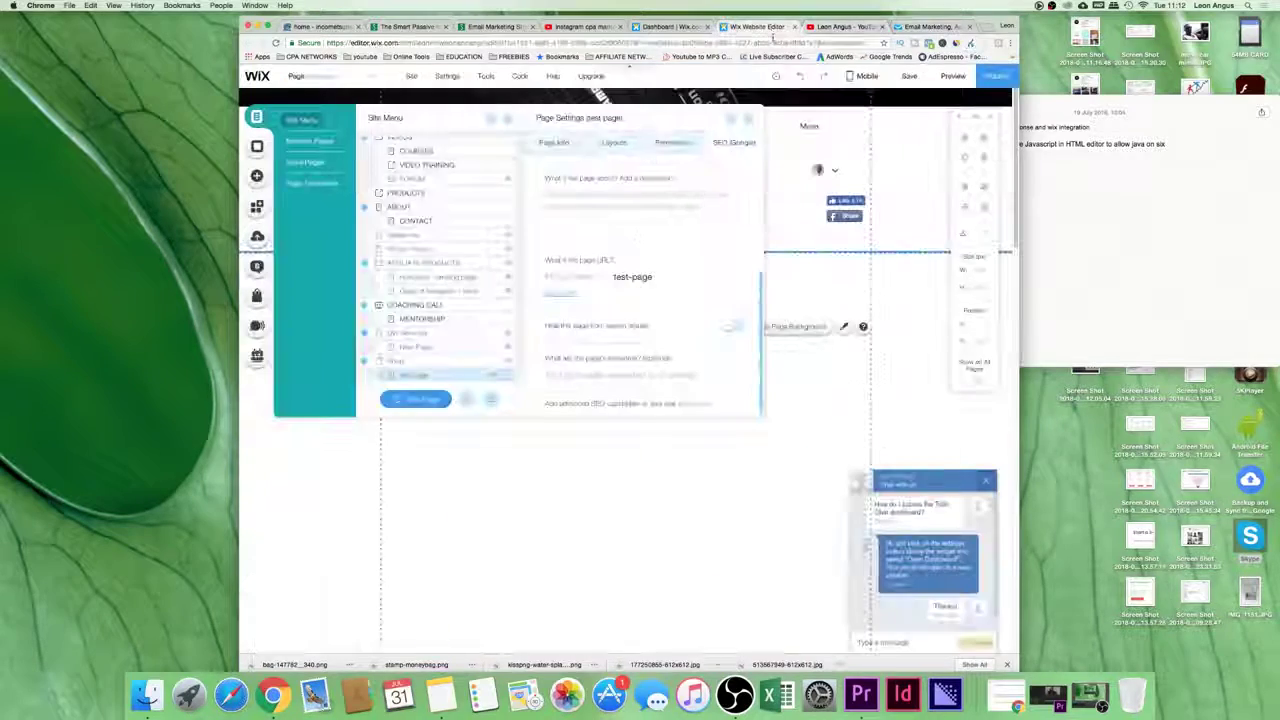
{"action": "left_click", "coordinate": [838, 26]}
{"action": "left_click", "coordinate": [930, 26]}
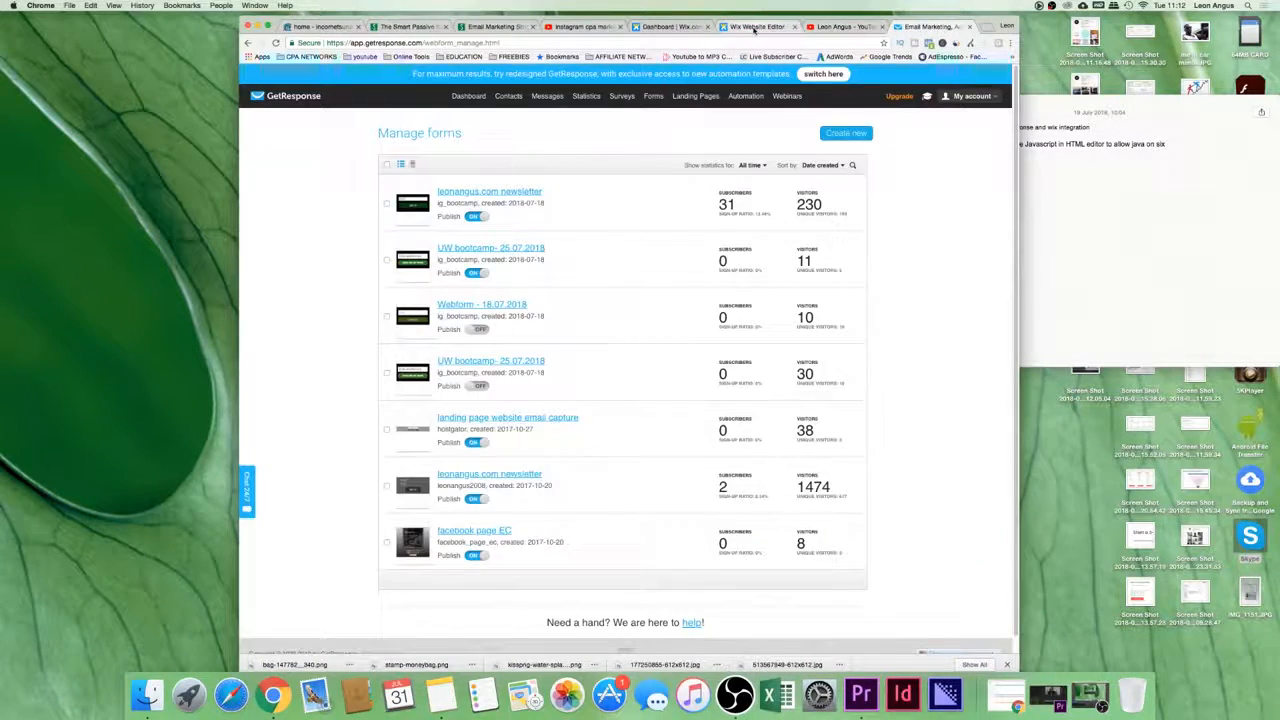
{"action": "left_click", "coordinate": [754, 27]}
{"action": "left_click", "coordinate": [668, 27]}
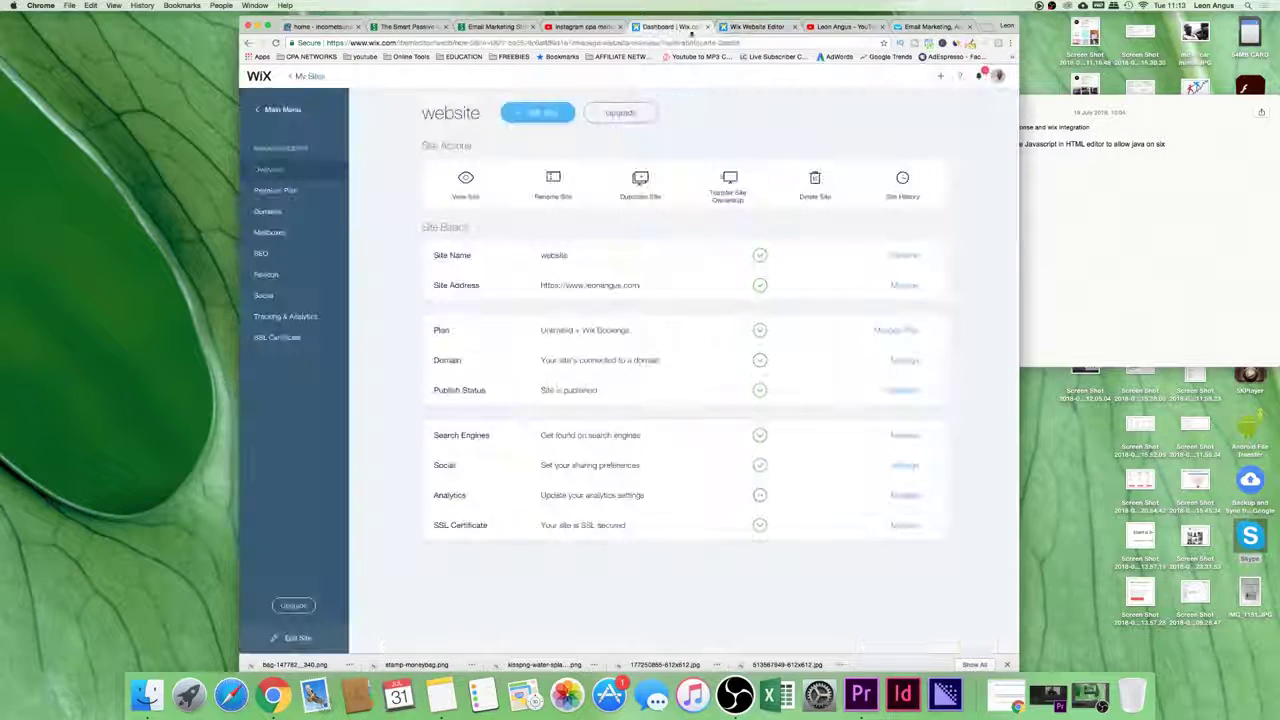
{"action": "left_click", "coordinate": [754, 27]}
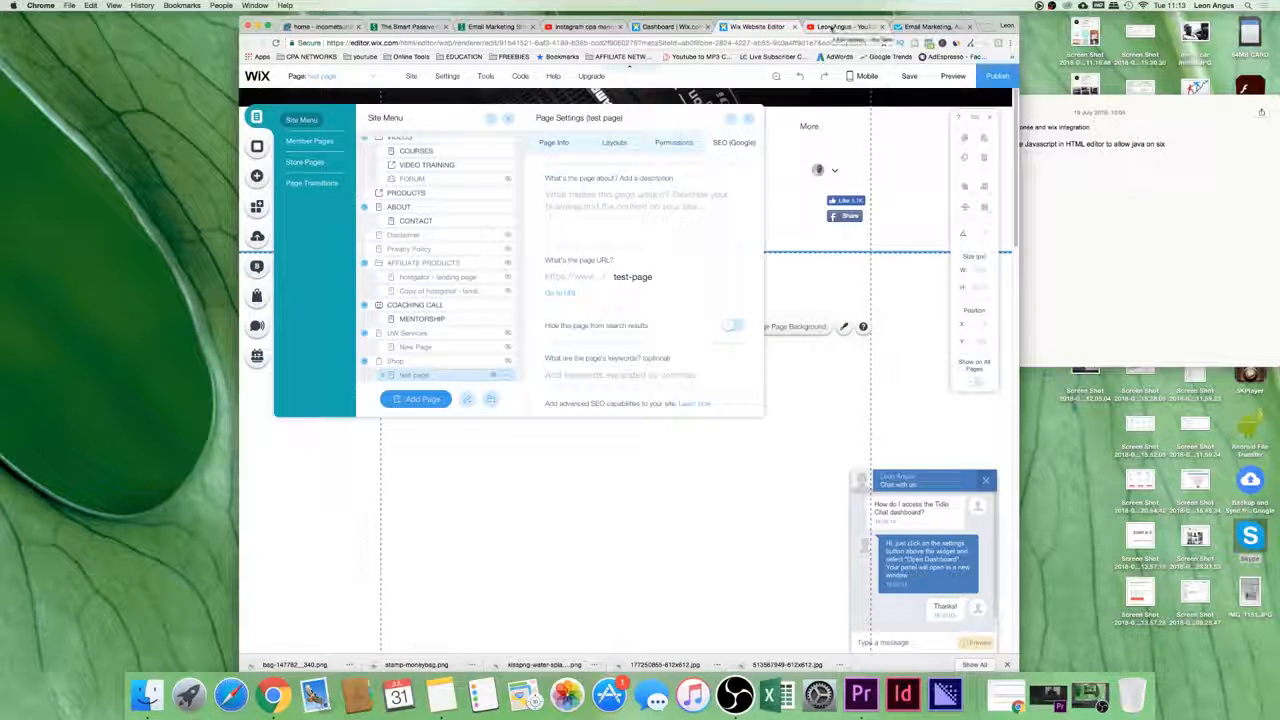